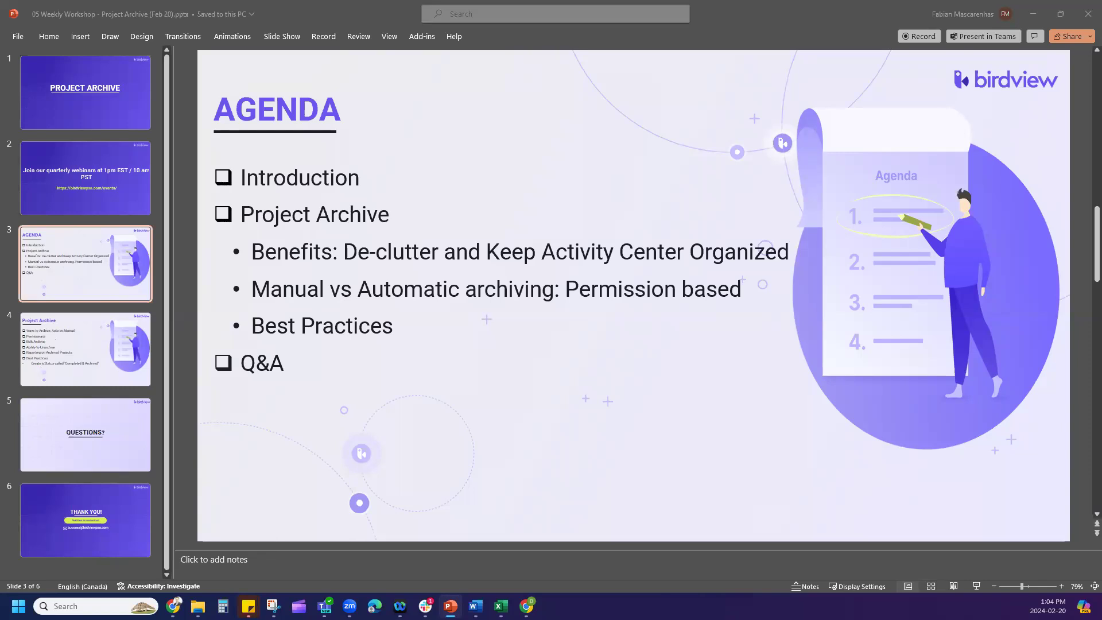
Step: Show slide 4, Project Archive, with its archiving topics and best practices
left_click(108, 357)
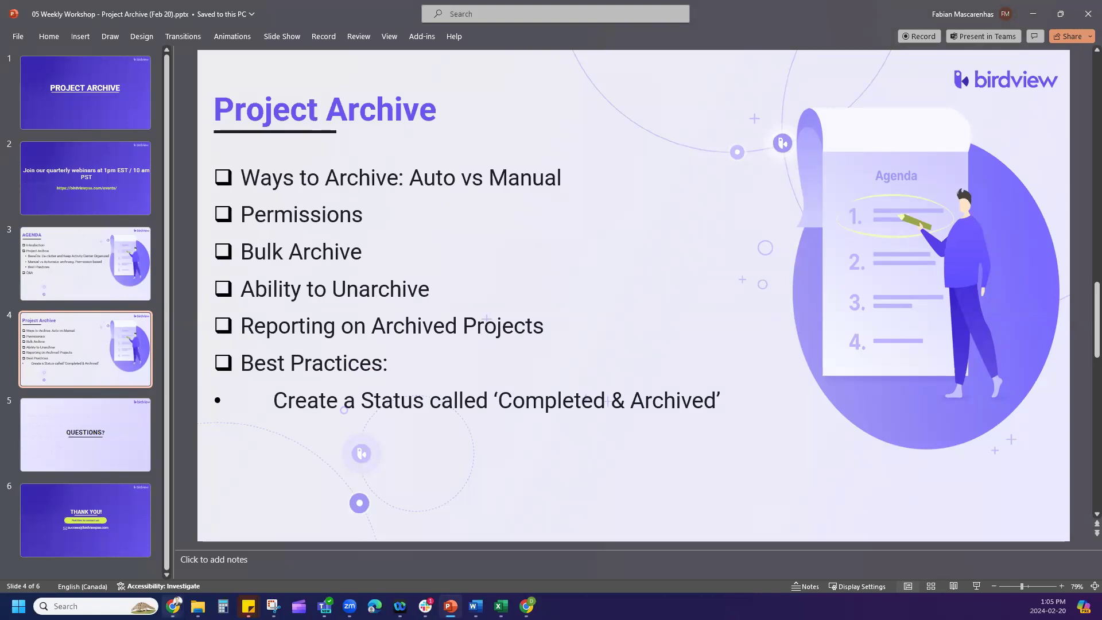
mouse_move(174, 604)
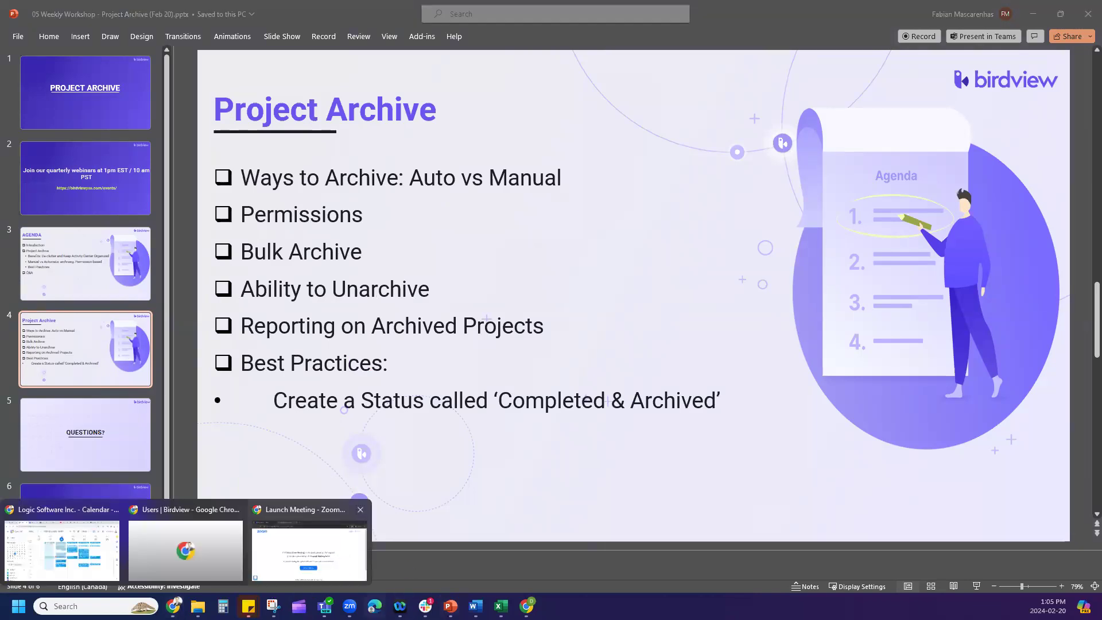
Step: In Birdview, go to the Advanced settings page of Company settings
left_click(526, 606)
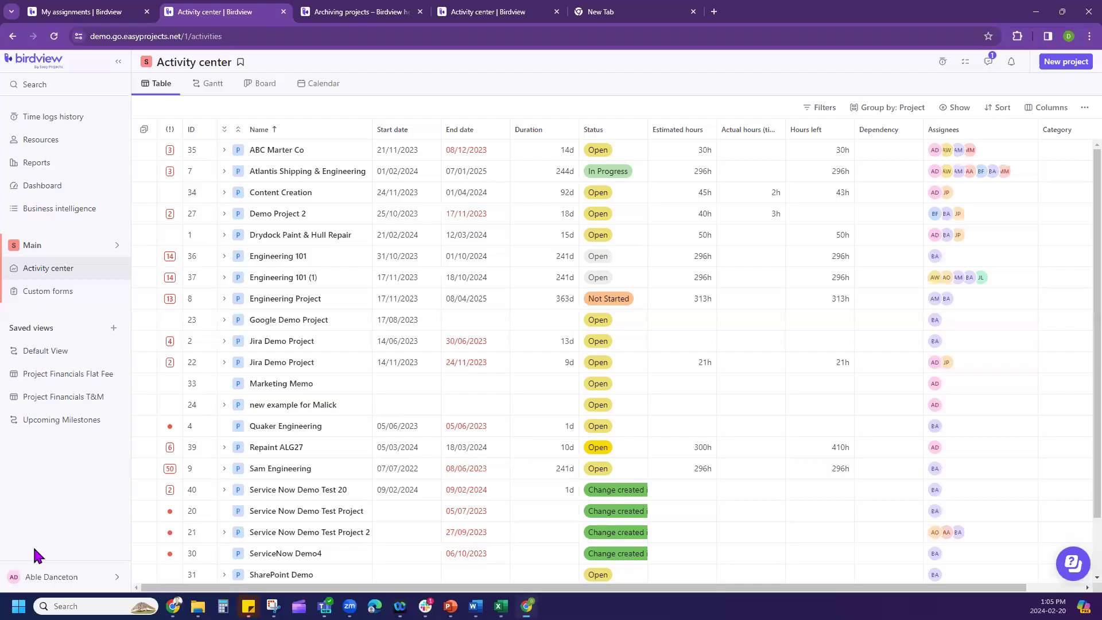
left_click(63, 586)
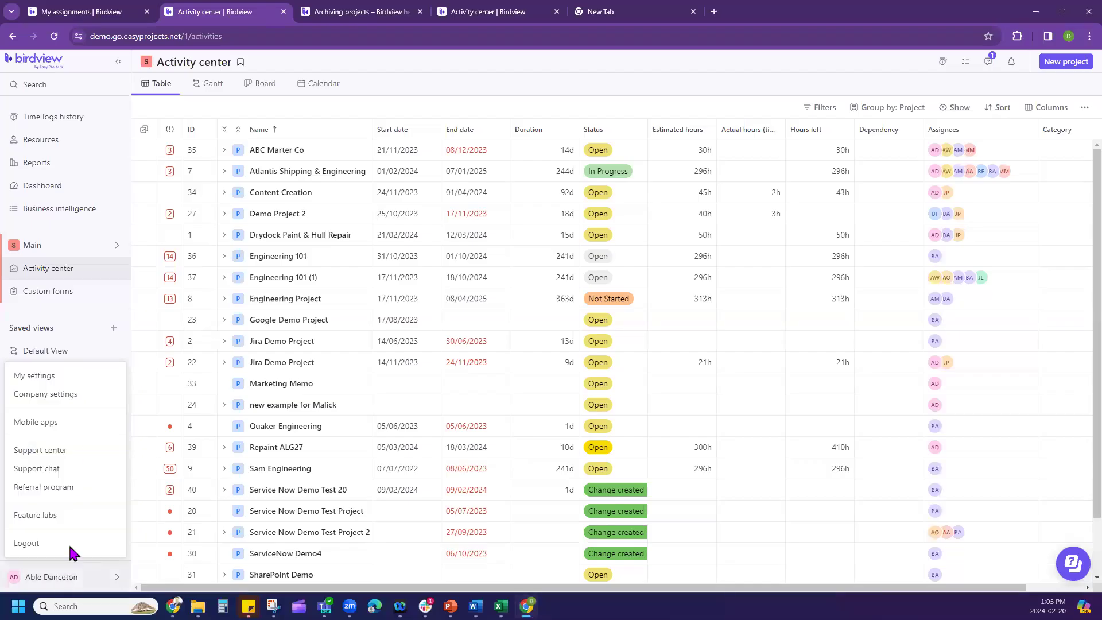
left_click(79, 398)
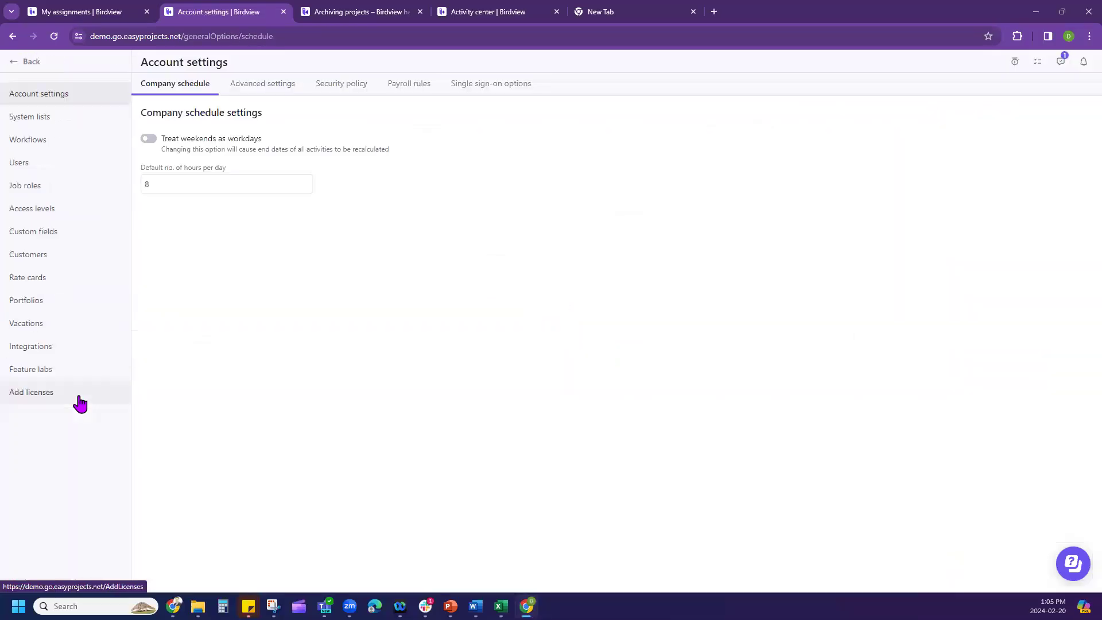
left_click(284, 84)
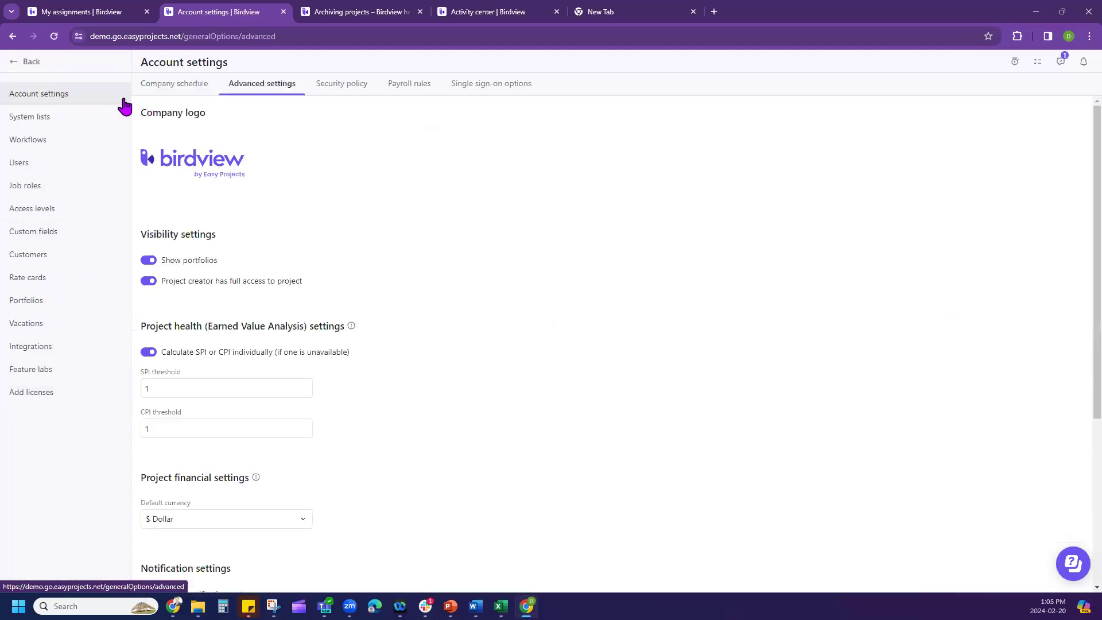
Step: Review the Auto-archive Projects period choices and leave the option Disabled
scroll(409, 282, "down", 3)
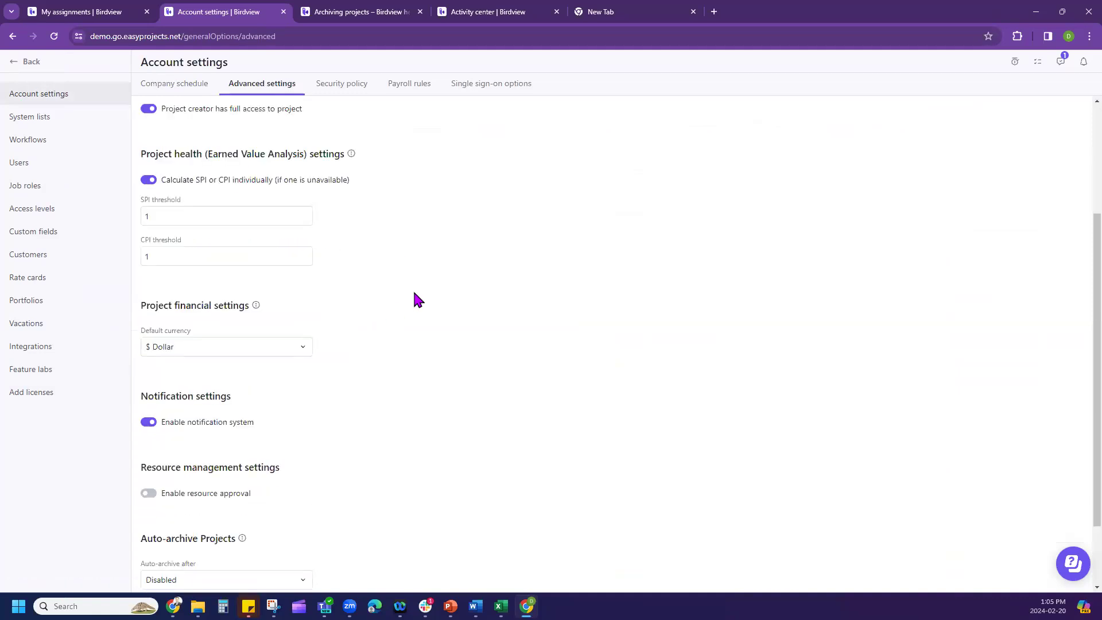
scroll(416, 344, "down", 2)
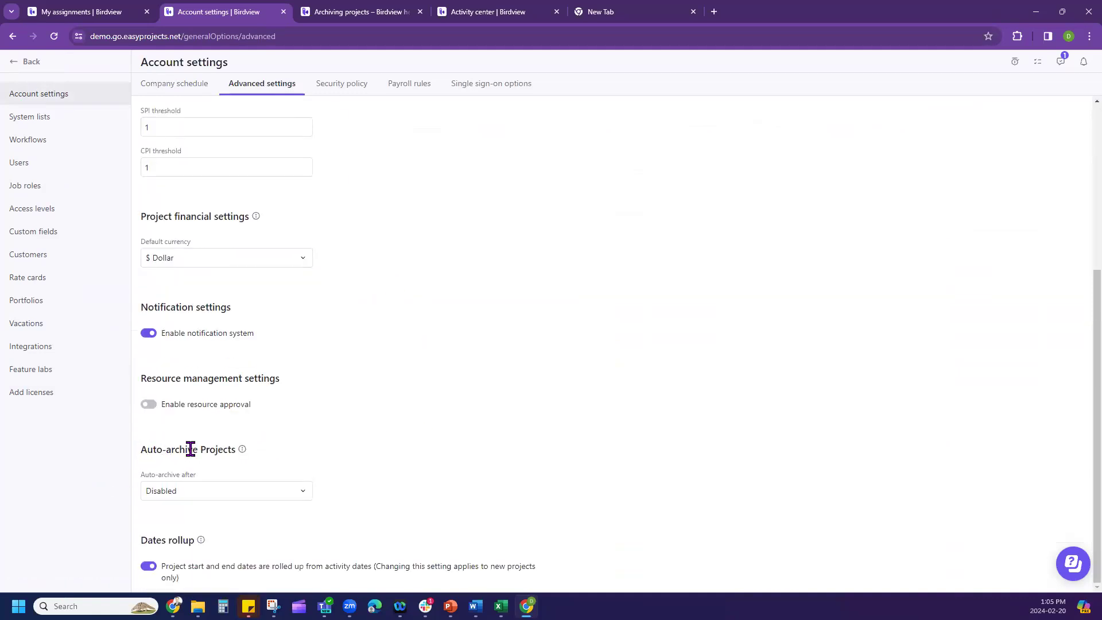
left_click(212, 494)
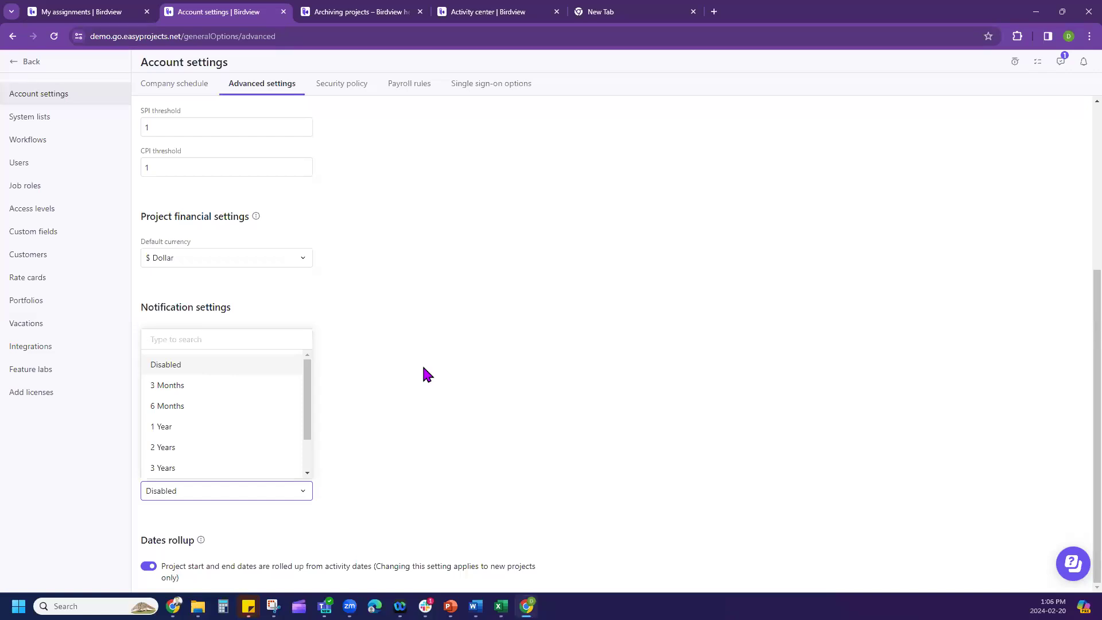
left_click(379, 408)
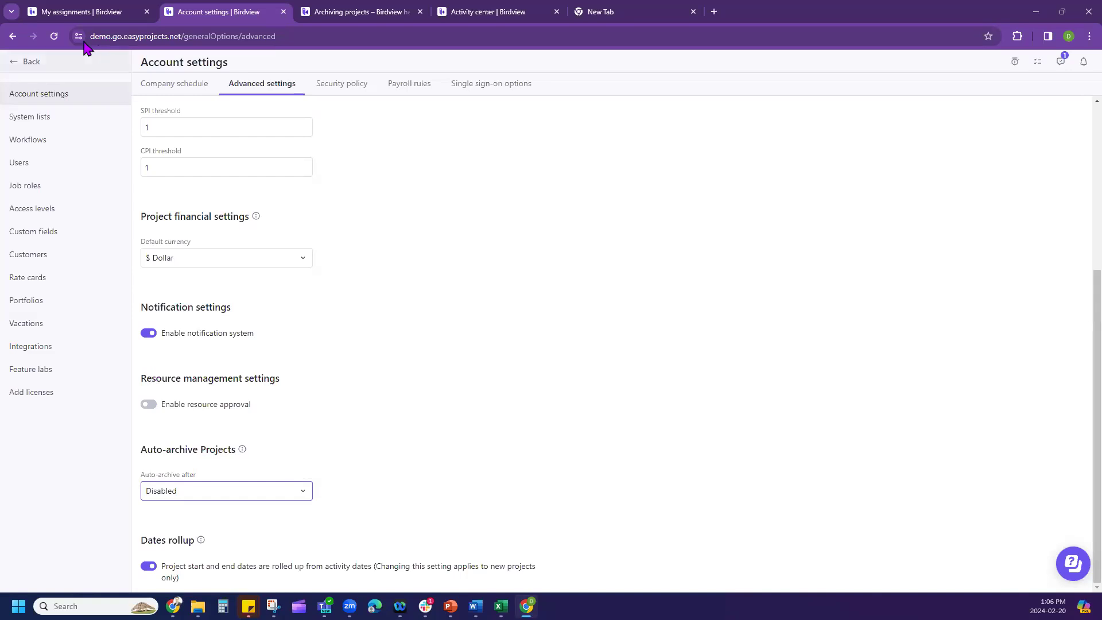
Step: Open the Project Manager access level from Company settings' Access levels
left_click(53, 60)
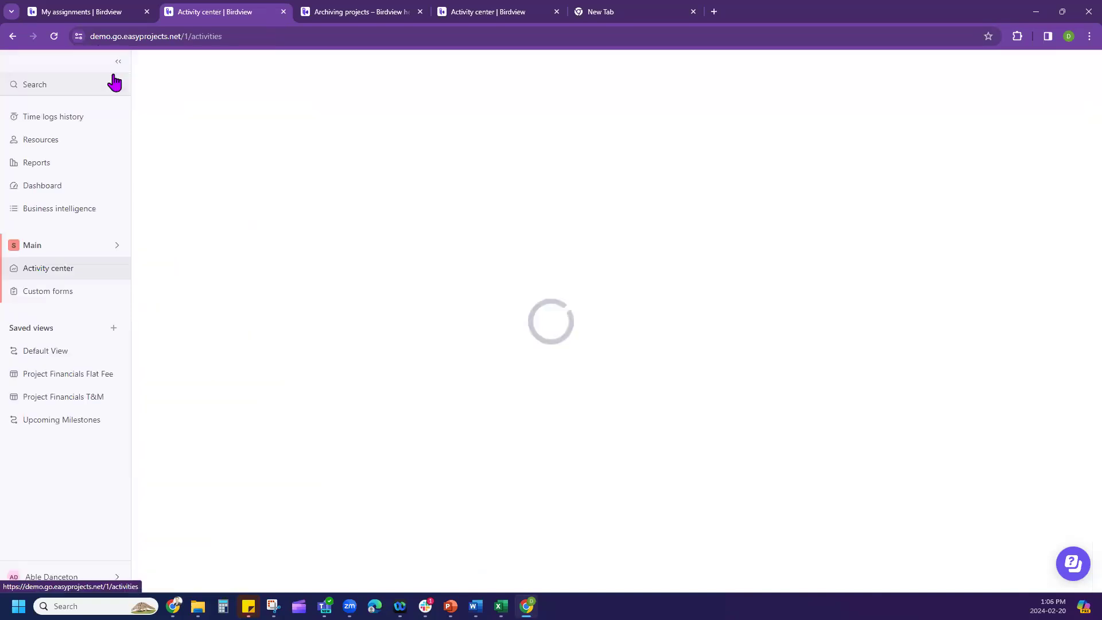
left_click(53, 576)
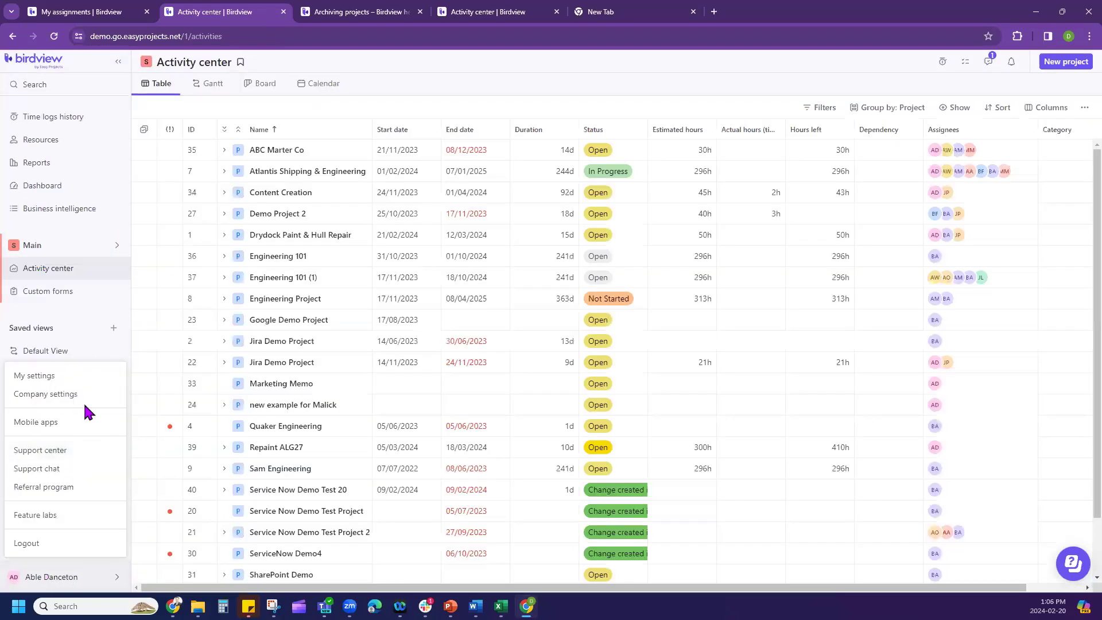
left_click(81, 391)
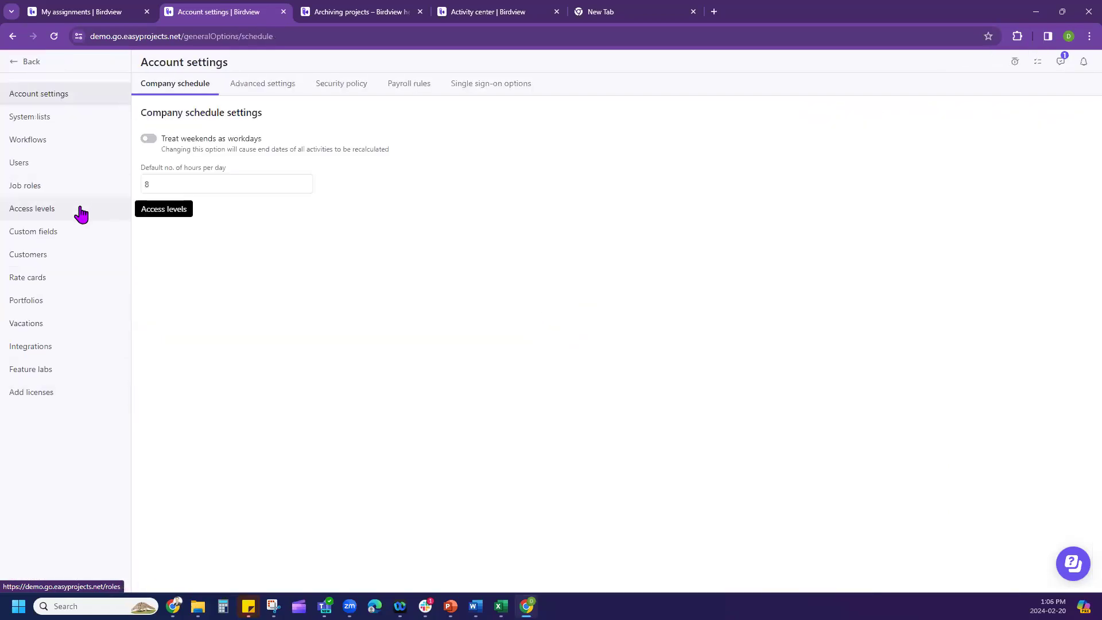
left_click(81, 213)
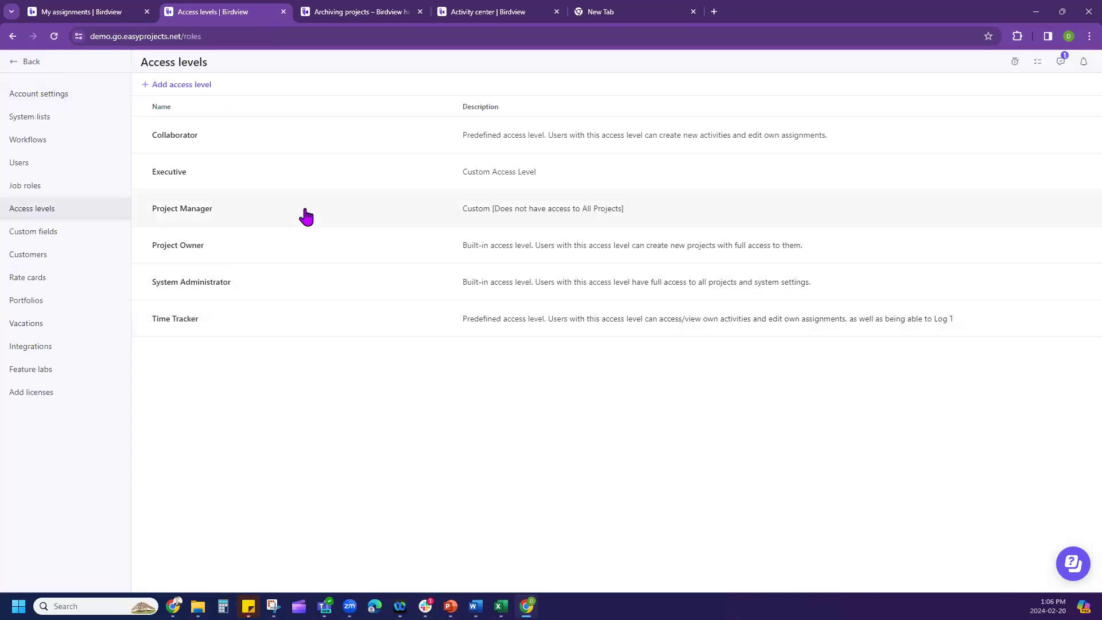
left_click(376, 223)
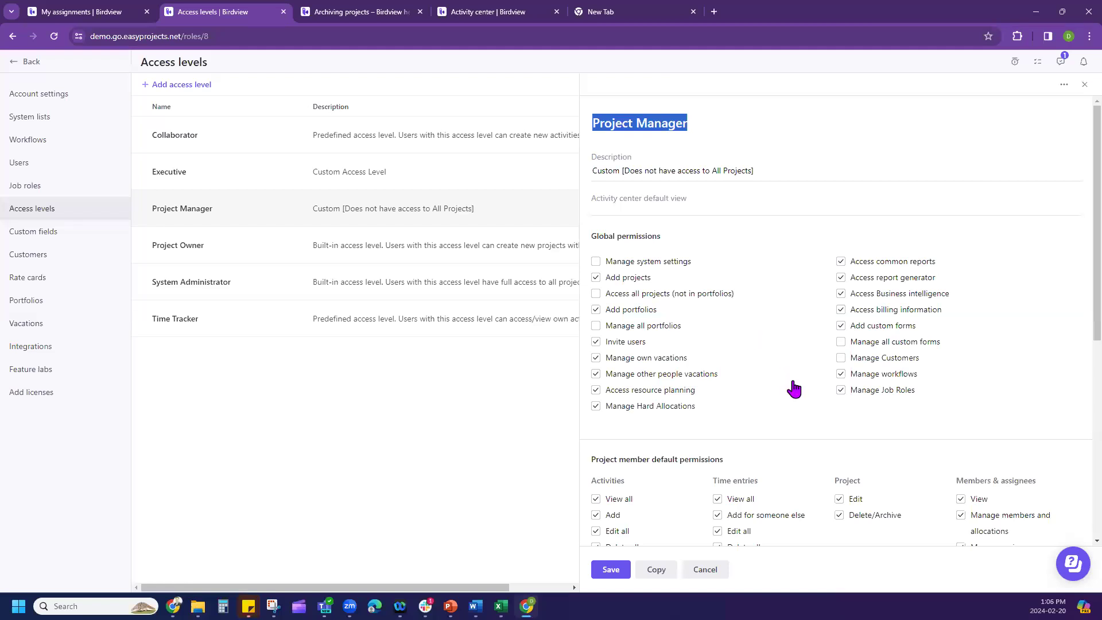
Step: Check the Project member default permissions, including Delete/Archive, then return to the Activity center
scroll(985, 356, "down", 3)
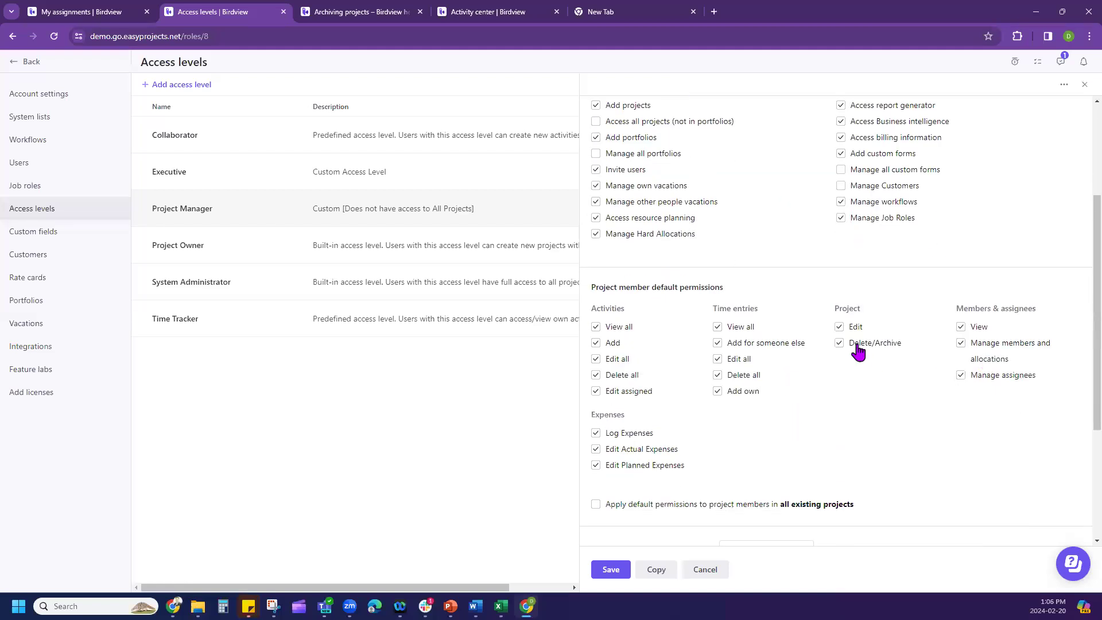
left_click_drag(603, 290, 690, 290)
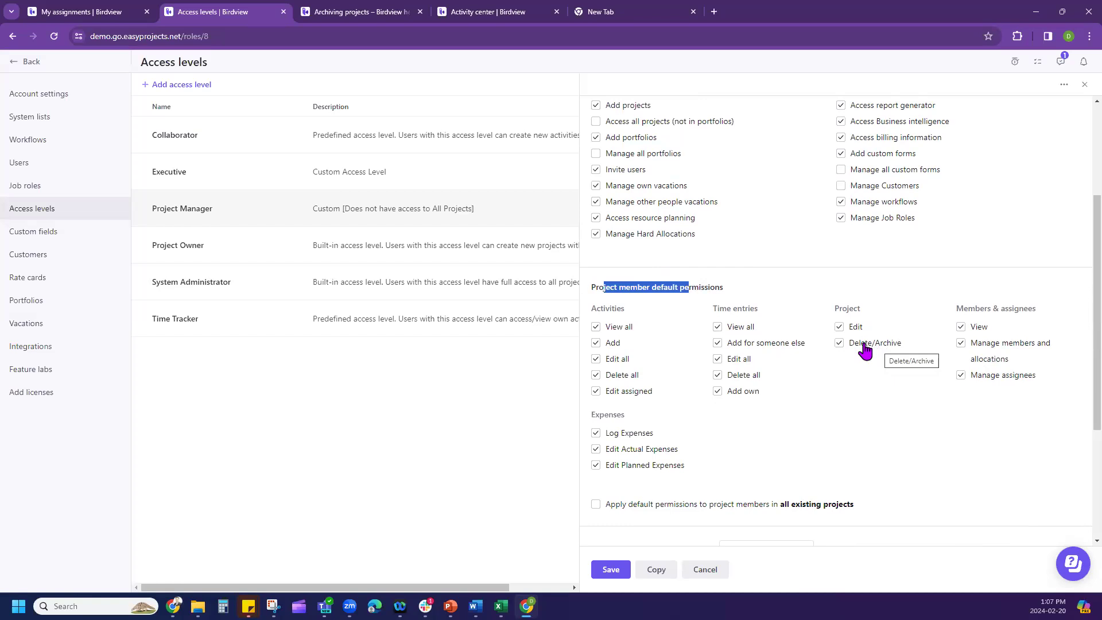
left_click(61, 71)
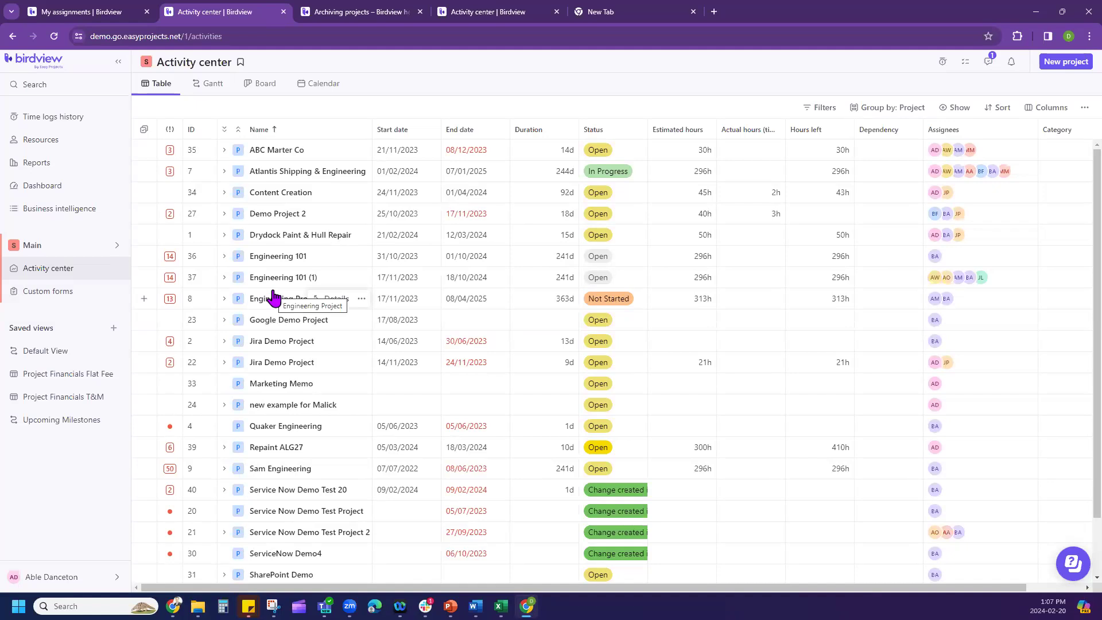
Step: Try the Drafts and Templates status filters, clear them, and sort projects by Status
left_click(825, 107)
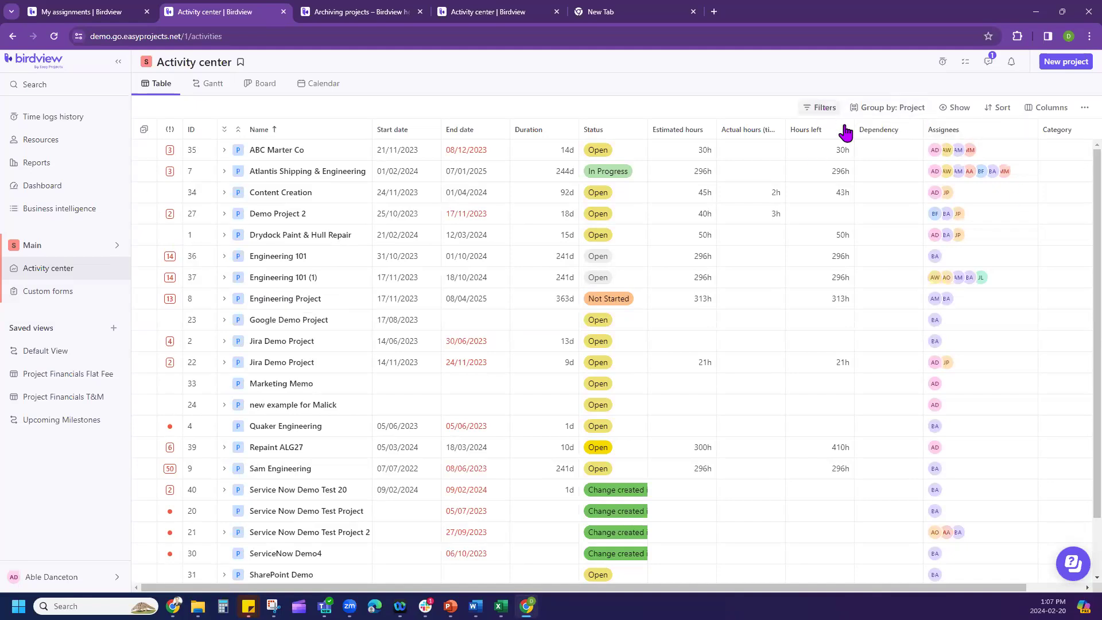
left_click(970, 149)
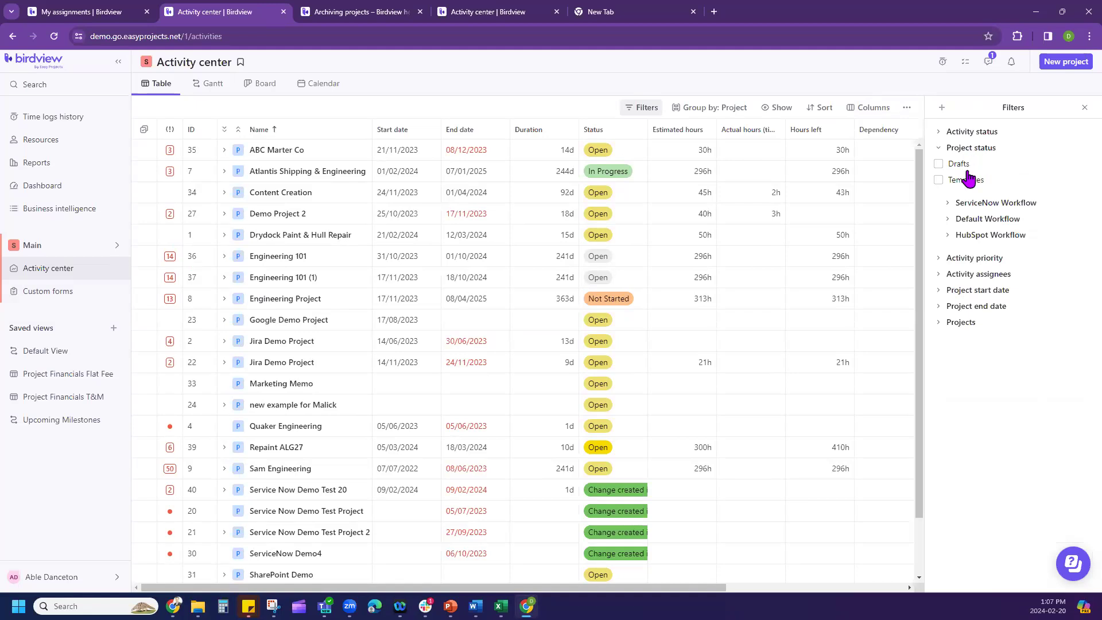
left_click(960, 168)
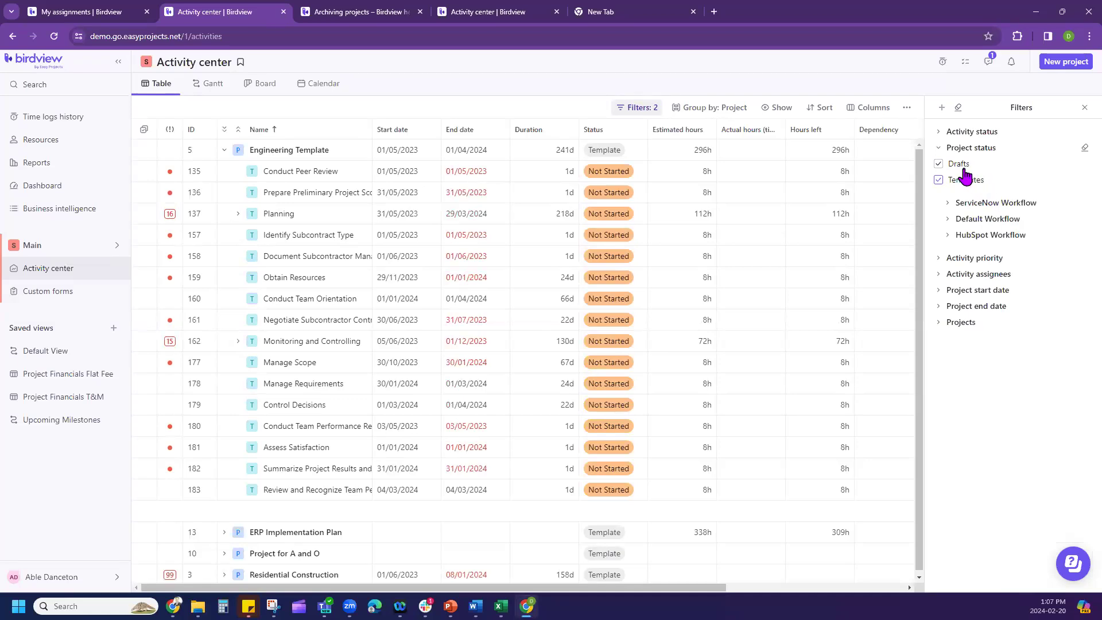
left_click(963, 167)
left_click(971, 181)
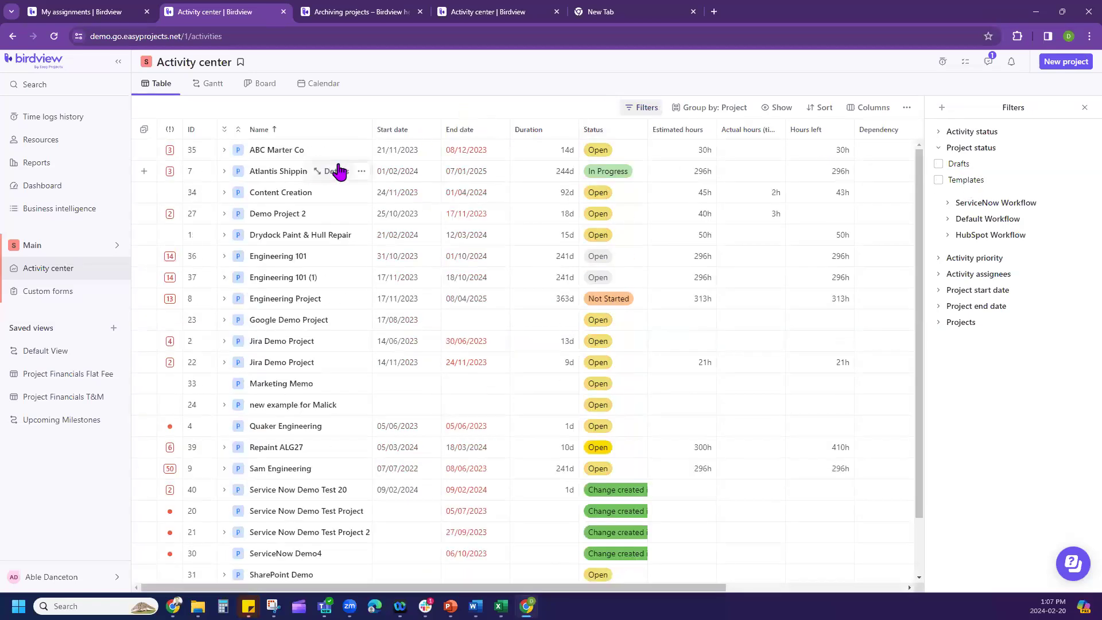
mouse_move(339, 157)
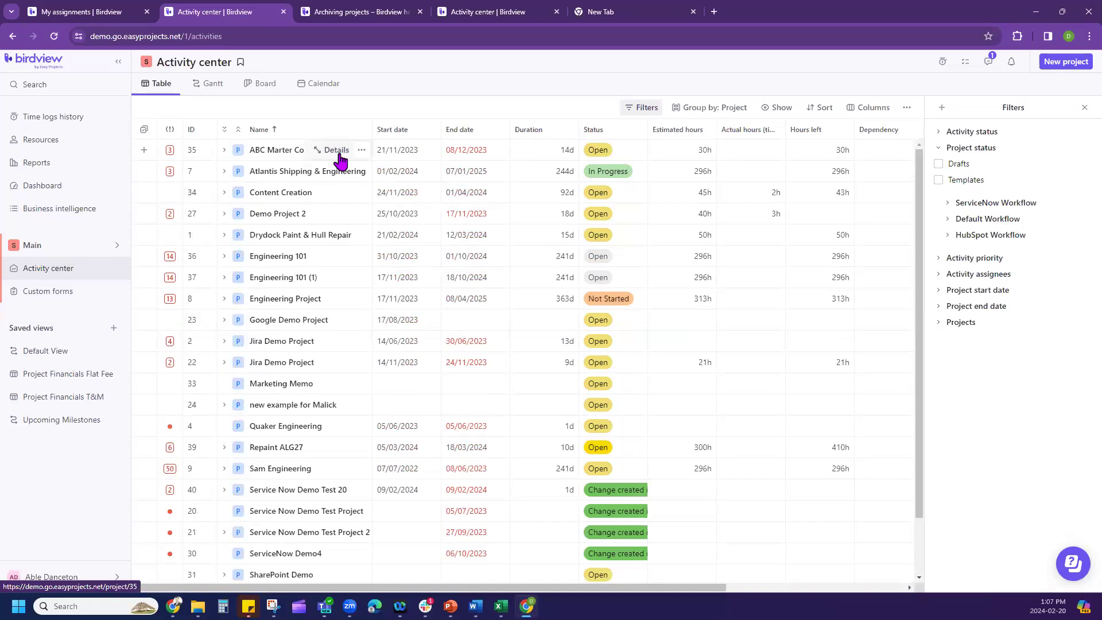
left_click(600, 135)
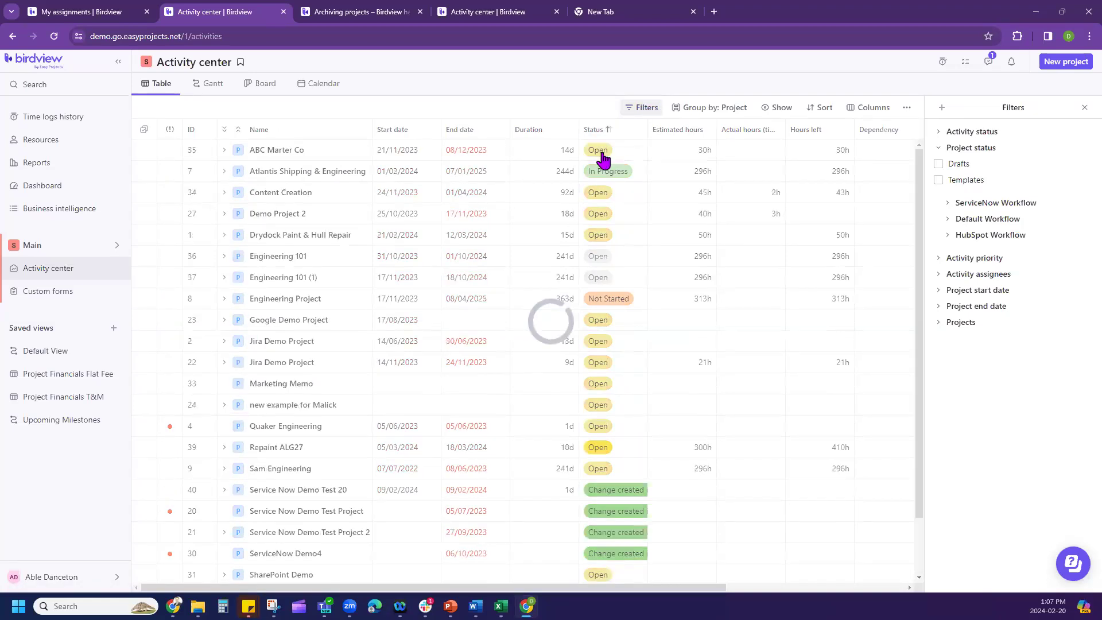
Step: Sort by Status with Open first and set Drydock Paint & Hull Repair to Closed
left_click(600, 129)
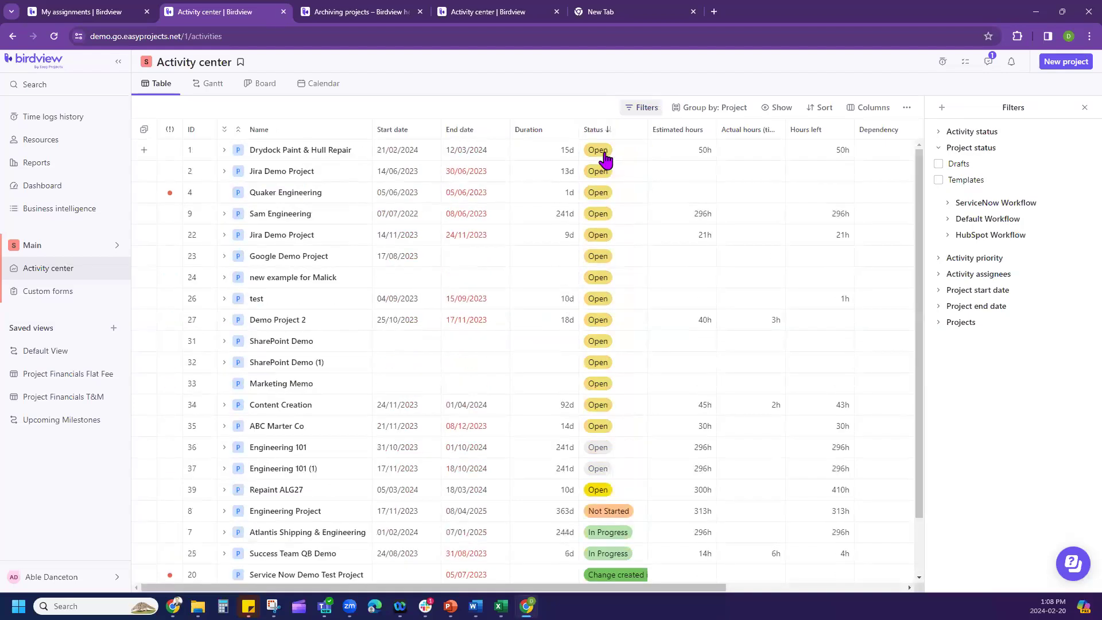
left_click(600, 151)
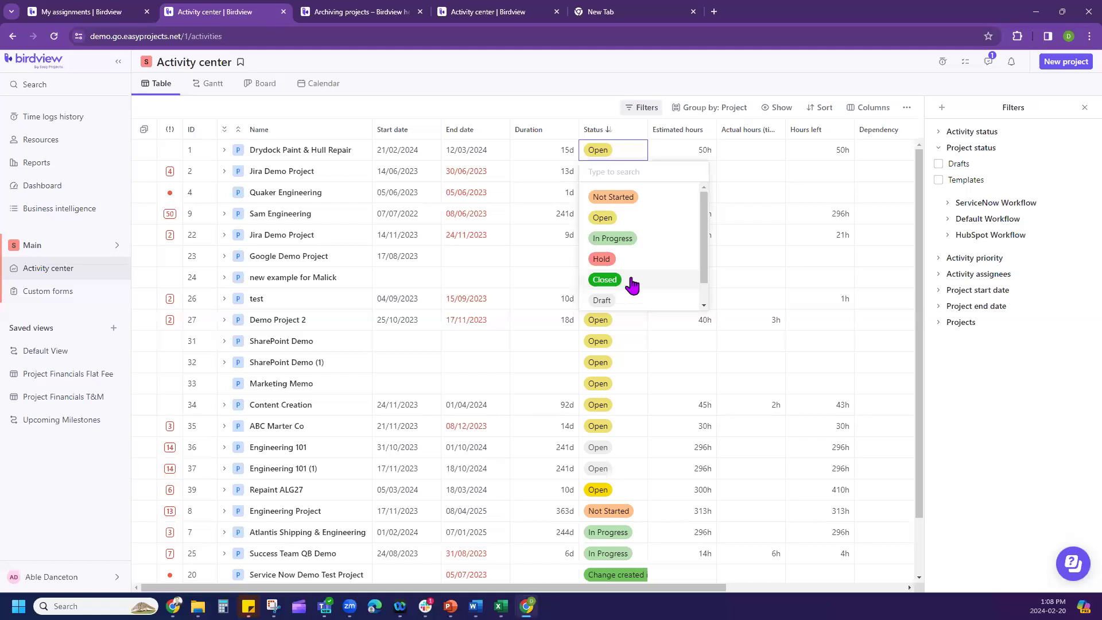
left_click(623, 281)
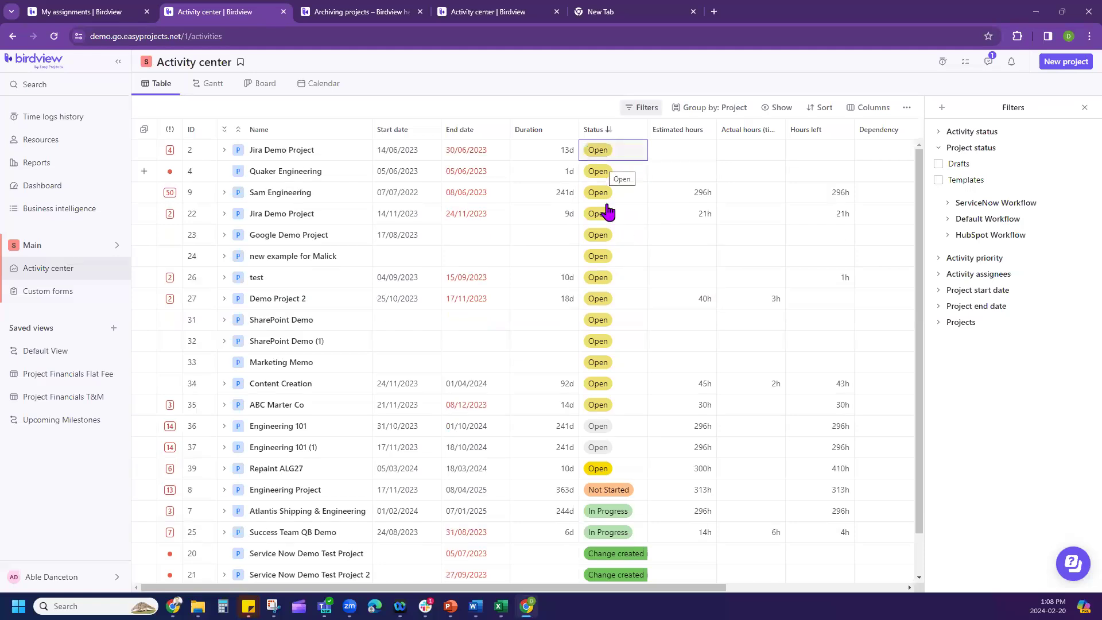
Step: Show Completed Projects in the table and open Drydock Paint & Hull Repair's actions list
left_click(781, 110)
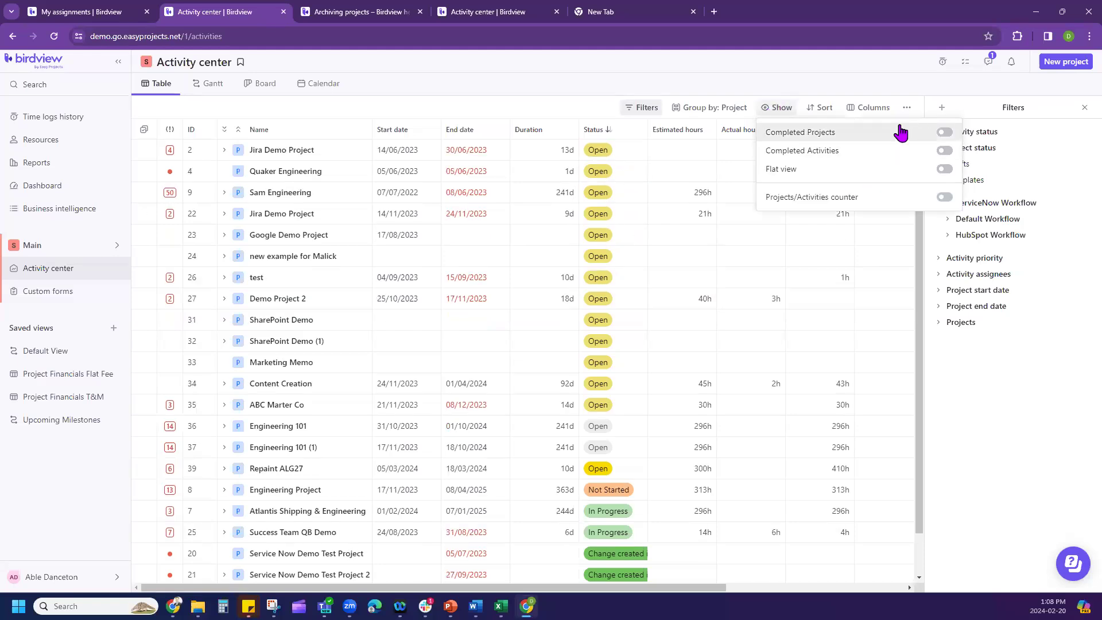
left_click(945, 133)
left_click(457, 108)
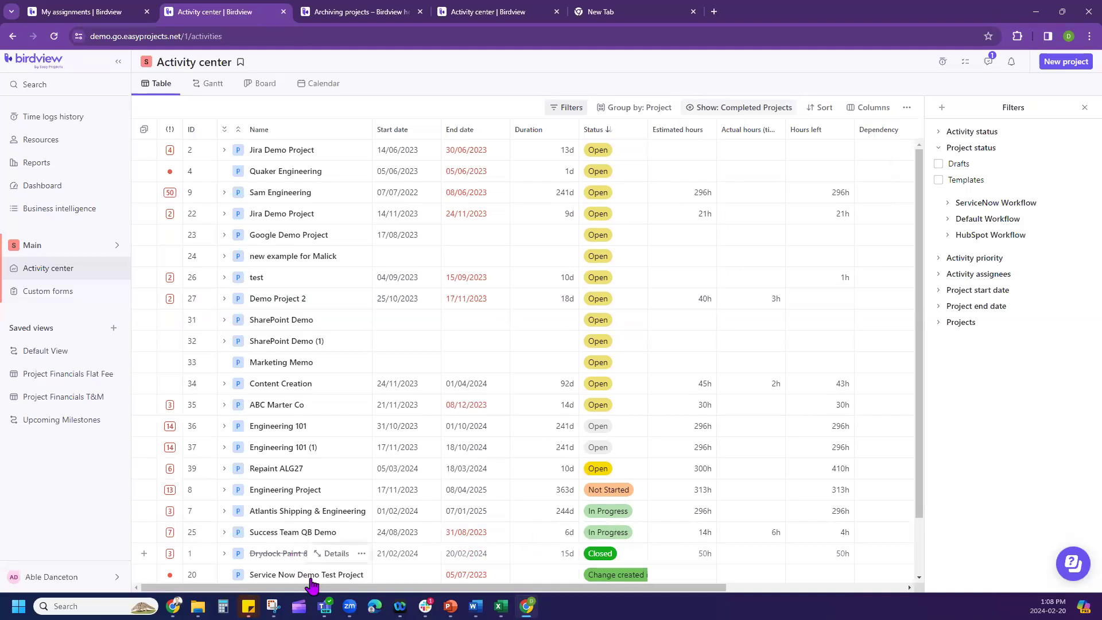
mouse_move(307, 566)
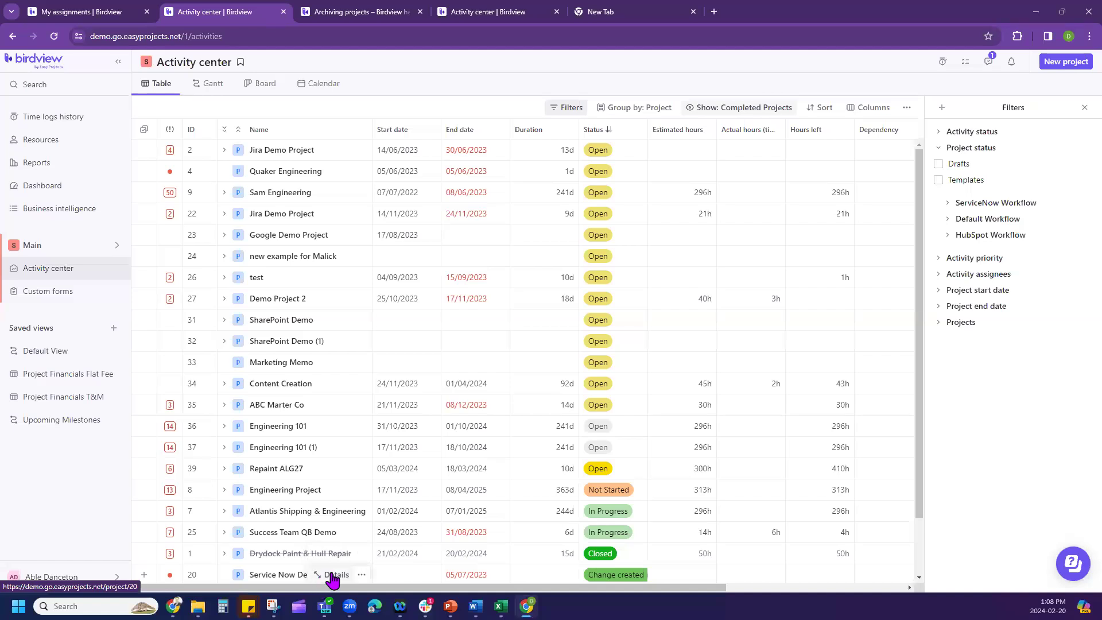
left_click(362, 554)
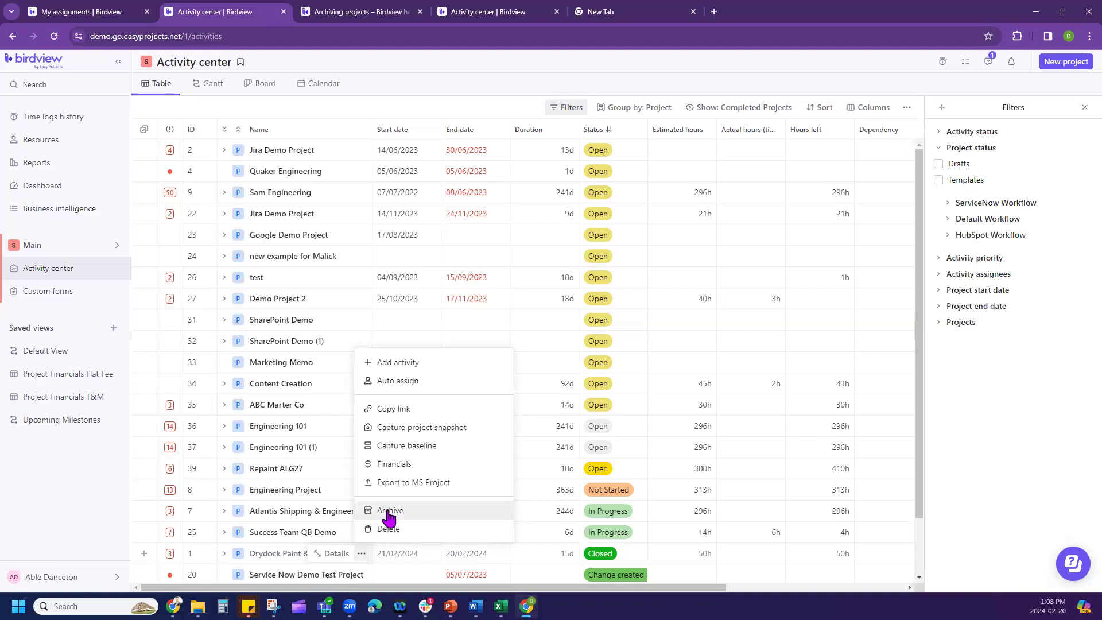
Step: Archive Drydock Paint & Hull Repair from its Details panel's more-actions menu
left_click(333, 556)
left_click(333, 556)
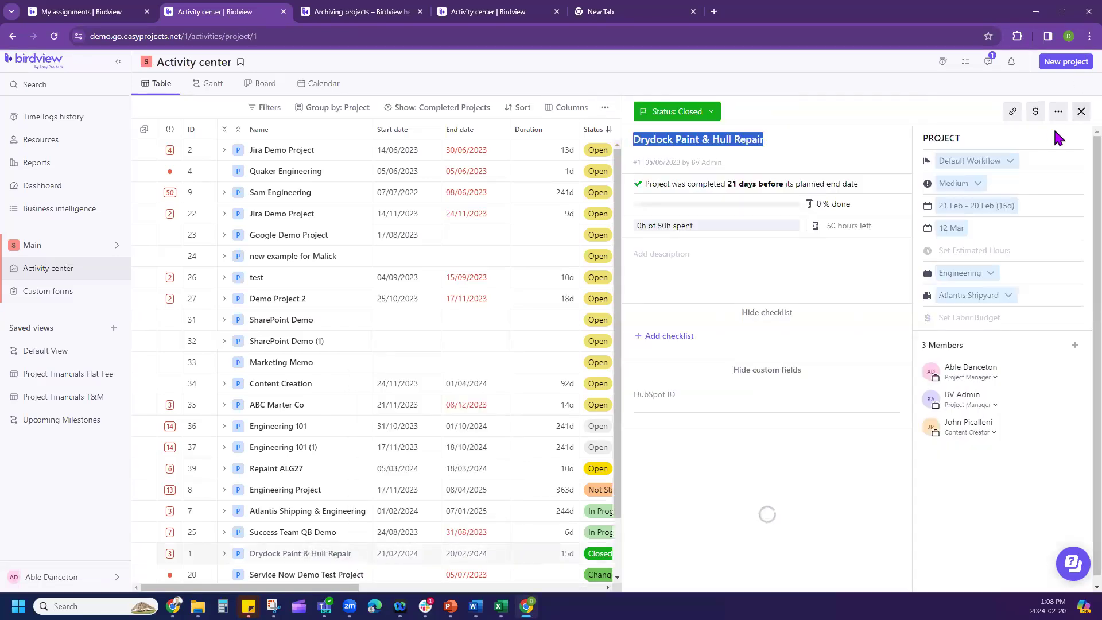
left_click(1058, 113)
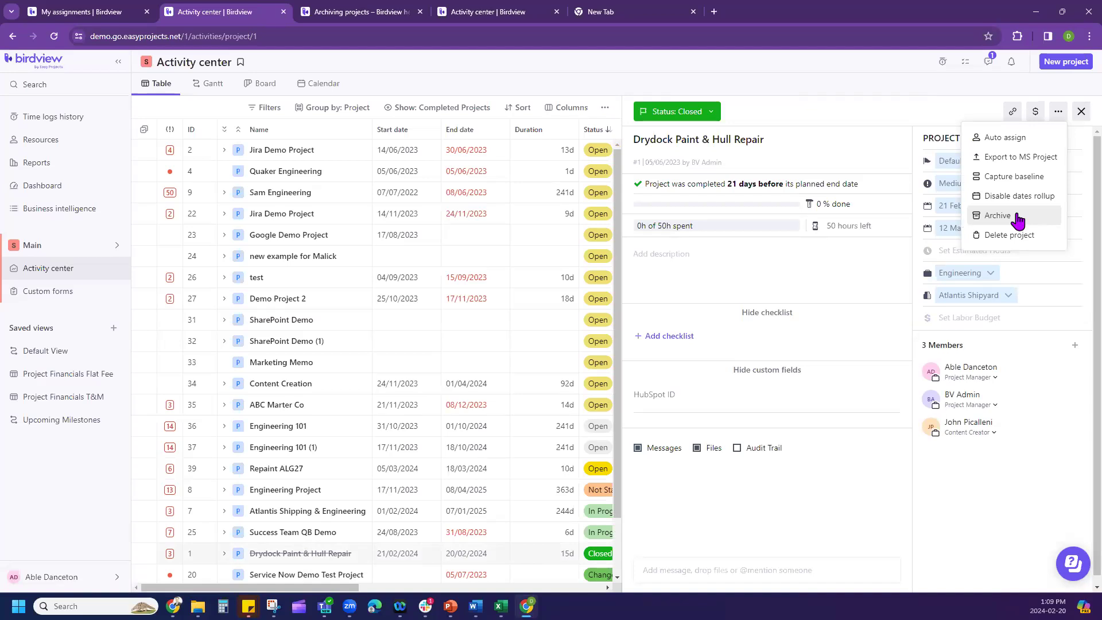
left_click(999, 216)
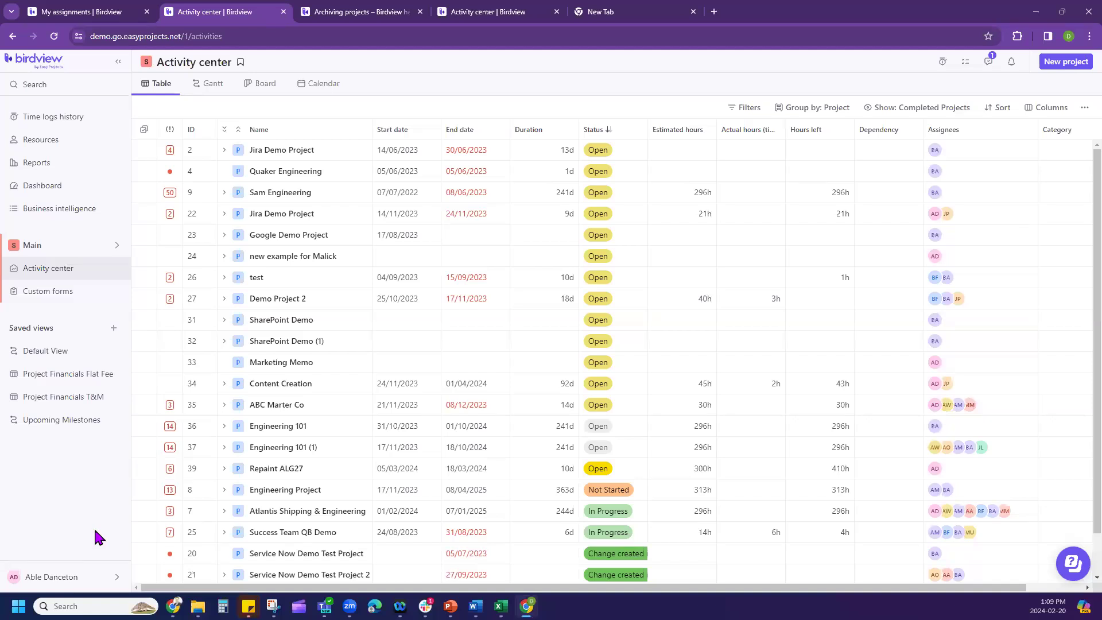
Step: Choose Show Archived Projects to list Drydock Paint & Hull Repair and Quaker Engineering (1)
left_click(1083, 112)
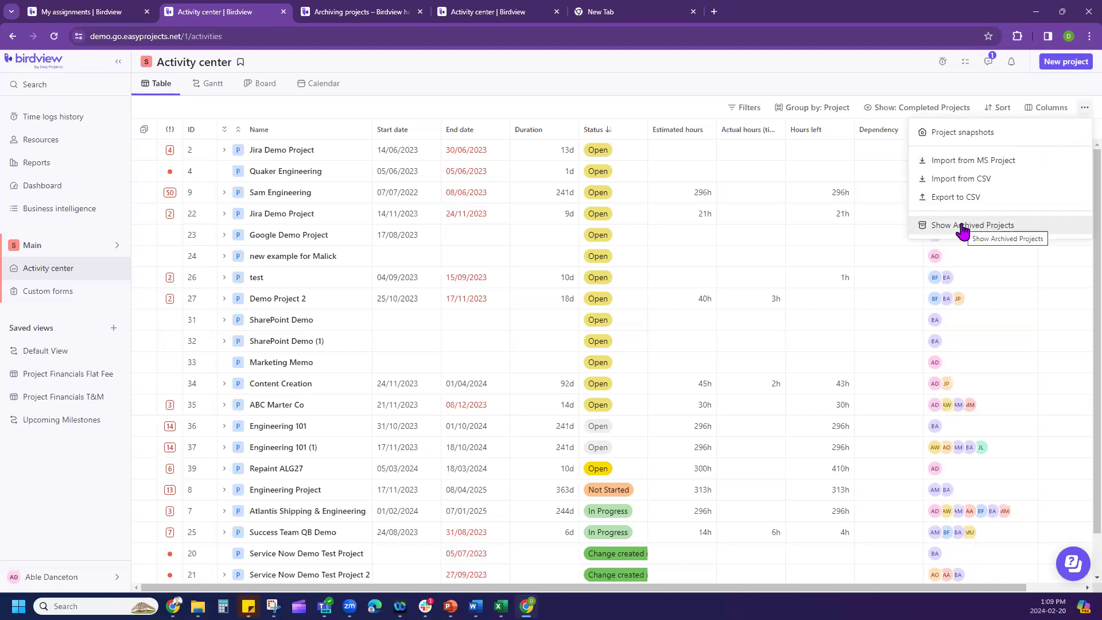
left_click(990, 230)
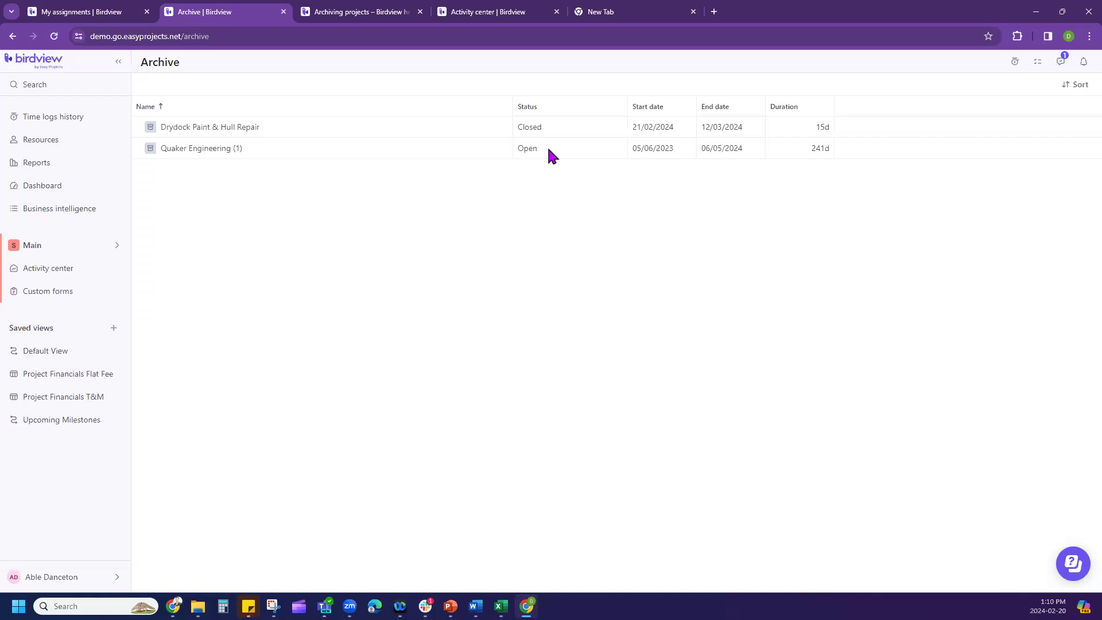
mouse_move(505, 128)
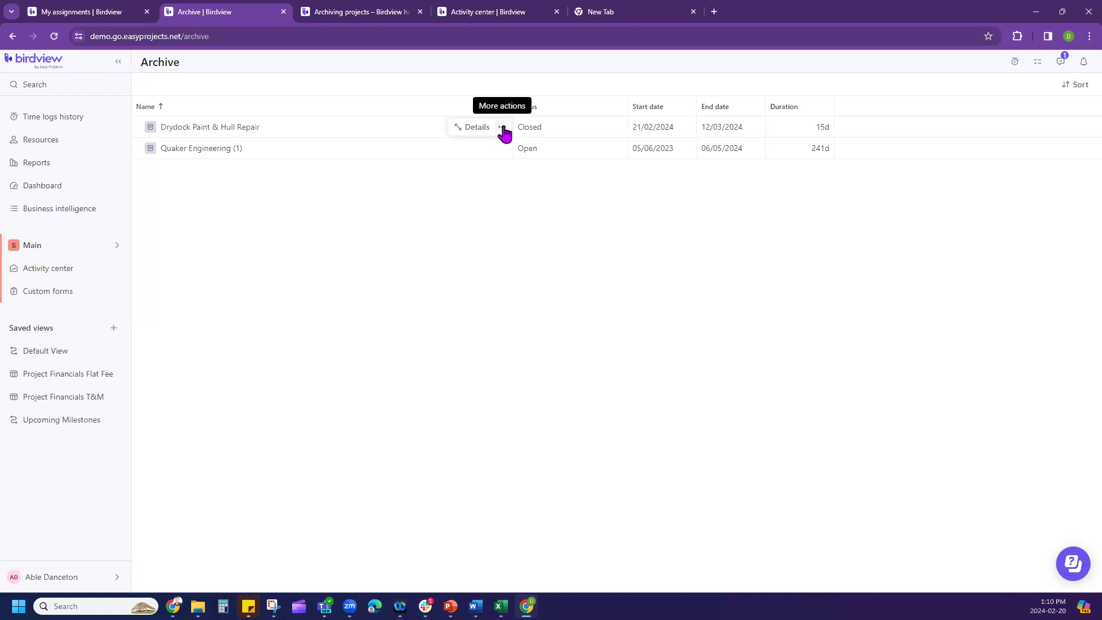
Step: Unarchive Drydock Paint & Hull Repair and go back to the Activity center
left_click(504, 128)
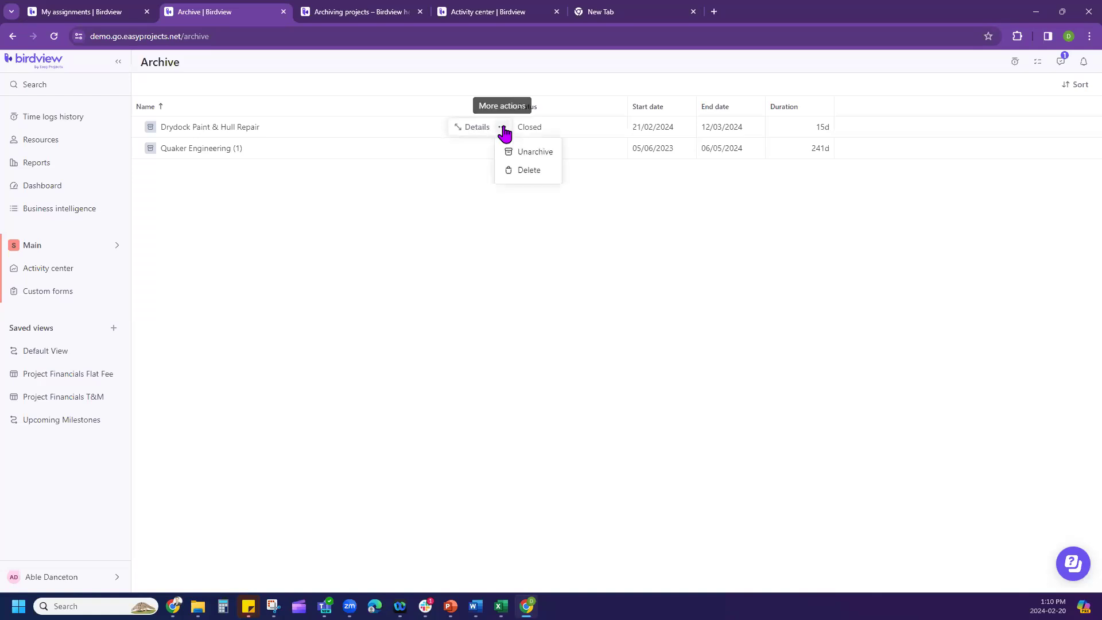
left_click(538, 157)
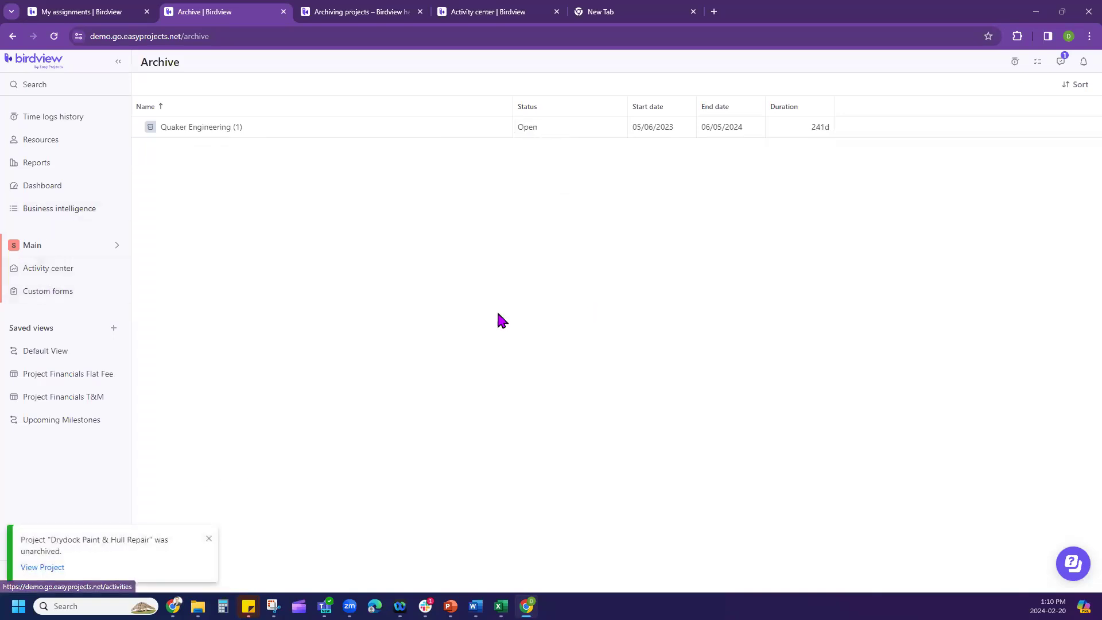
left_click(92, 269)
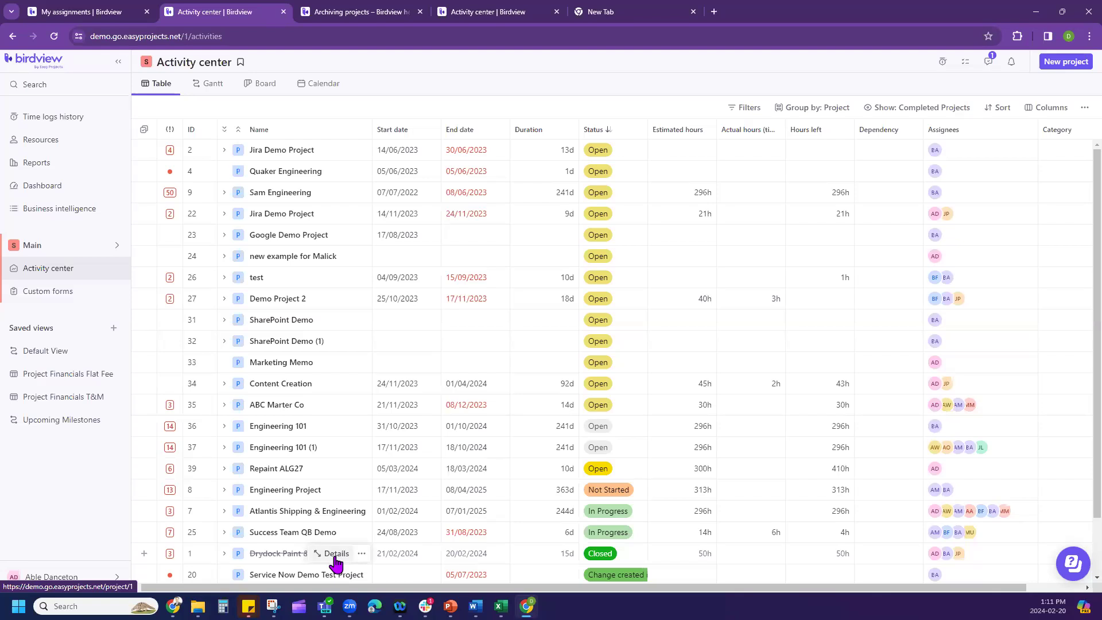
Step: View Drydock Paint & Hull Repair's Audit Trail with its archived and unarchived entries, then minimize PowerPoint
left_click(337, 554)
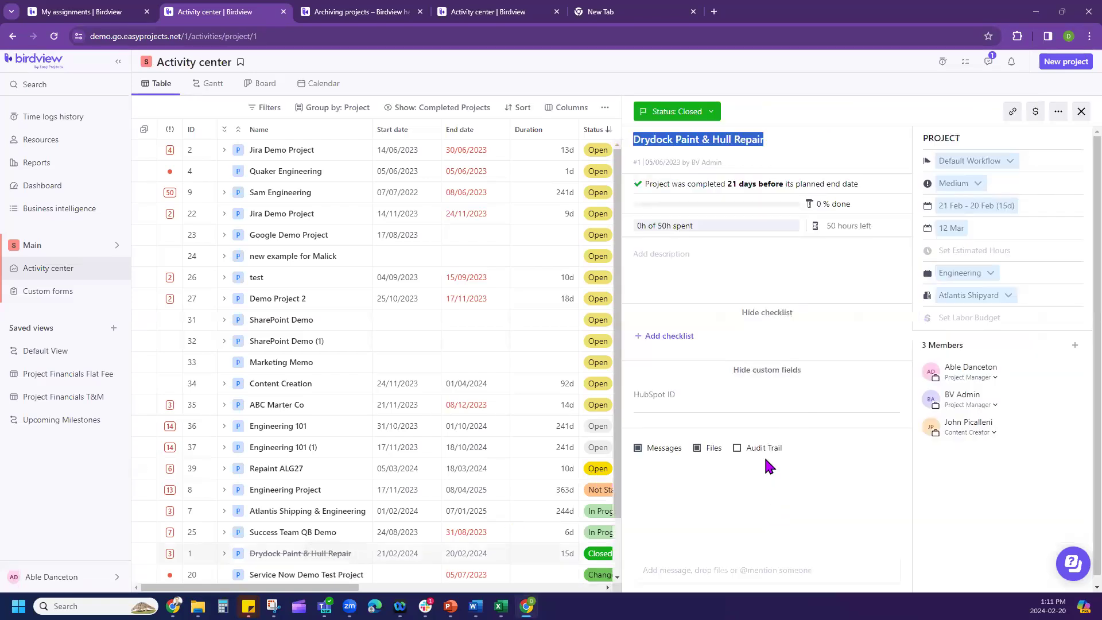
left_click(768, 451)
scroll(819, 397, "down", 8)
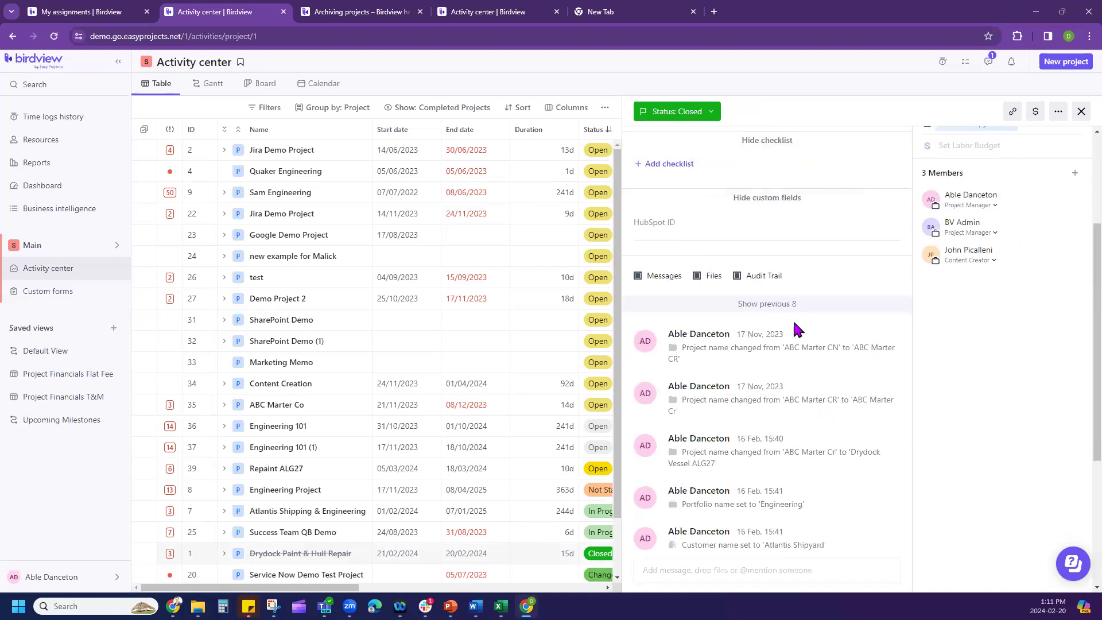
scroll(811, 532, "down", 1)
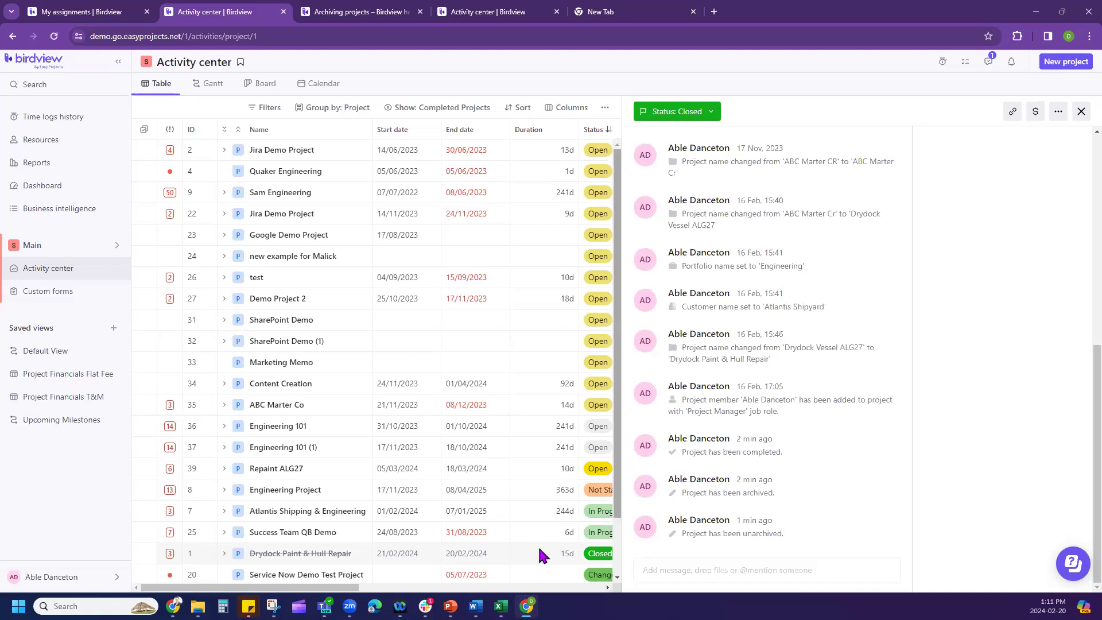
key("alt+Tab")
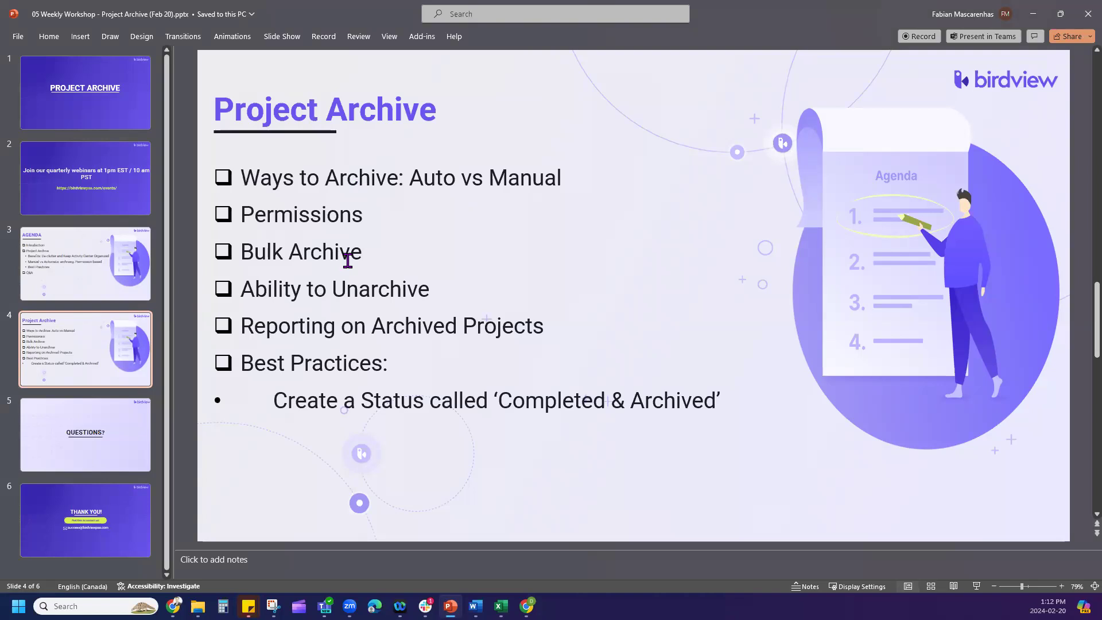
left_click(1034, 13)
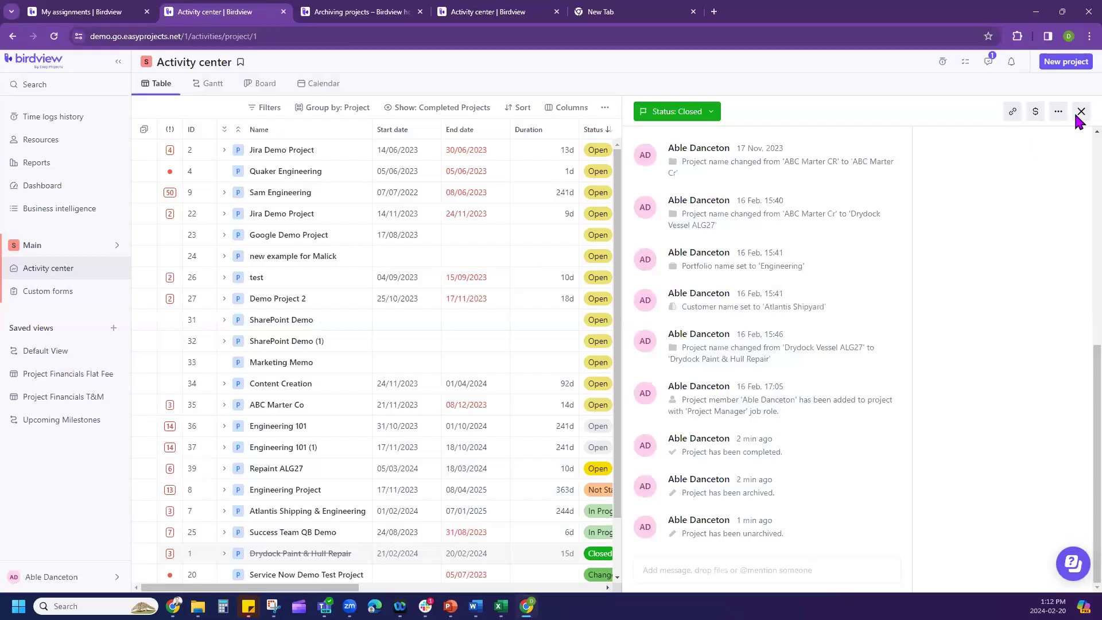
Step: Add a Portfolios filter, clear ERP, and show only the Engineering portfolio's five projects
key("Escape")
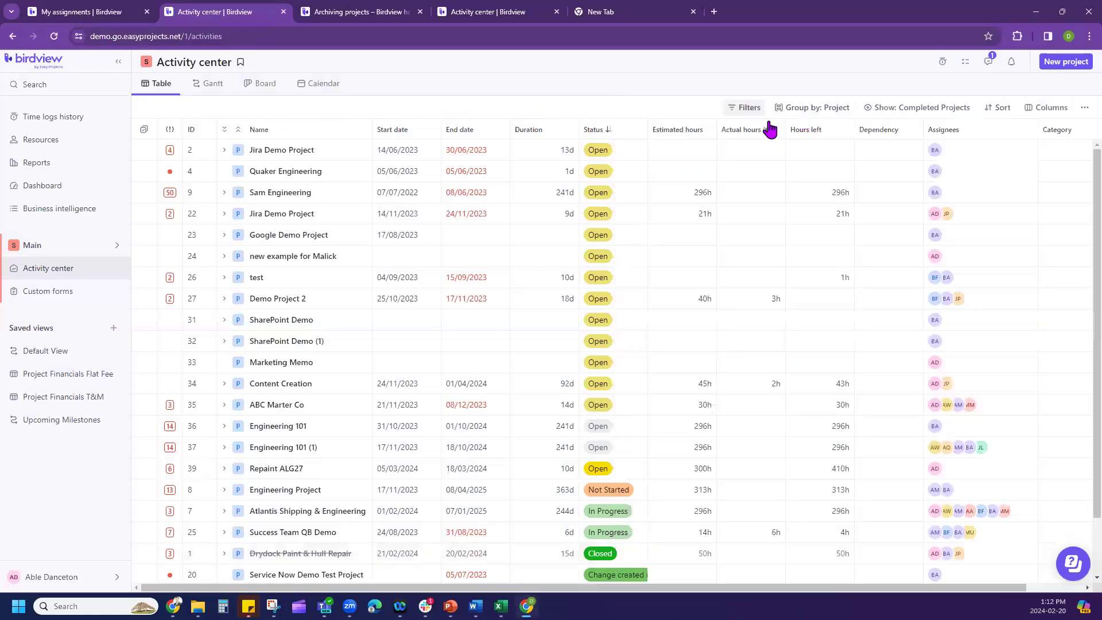
left_click(746, 108)
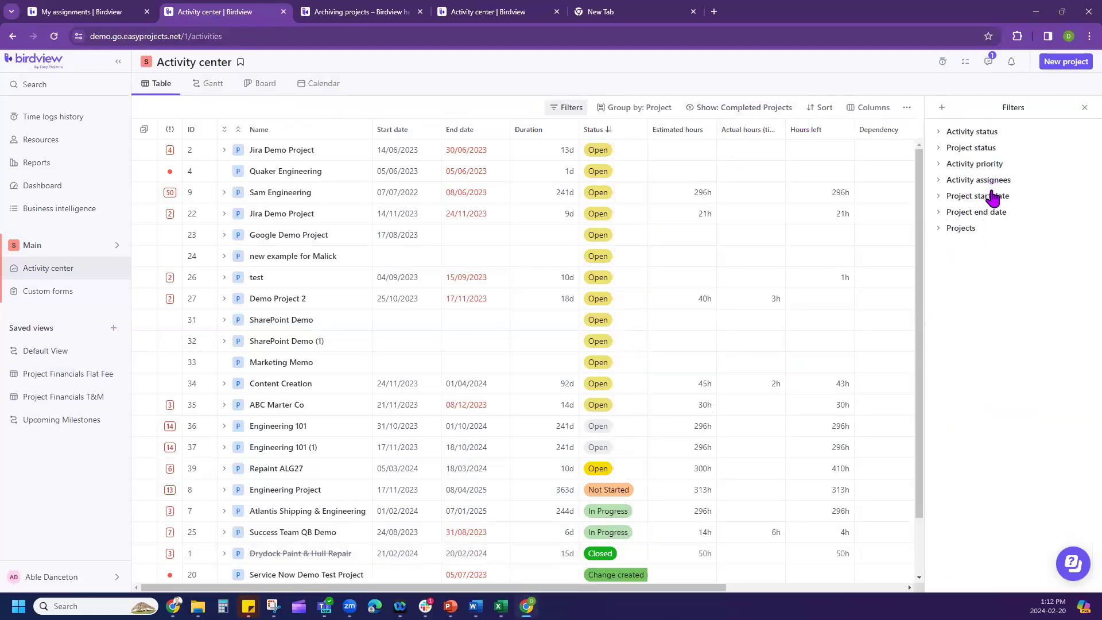
left_click(942, 108)
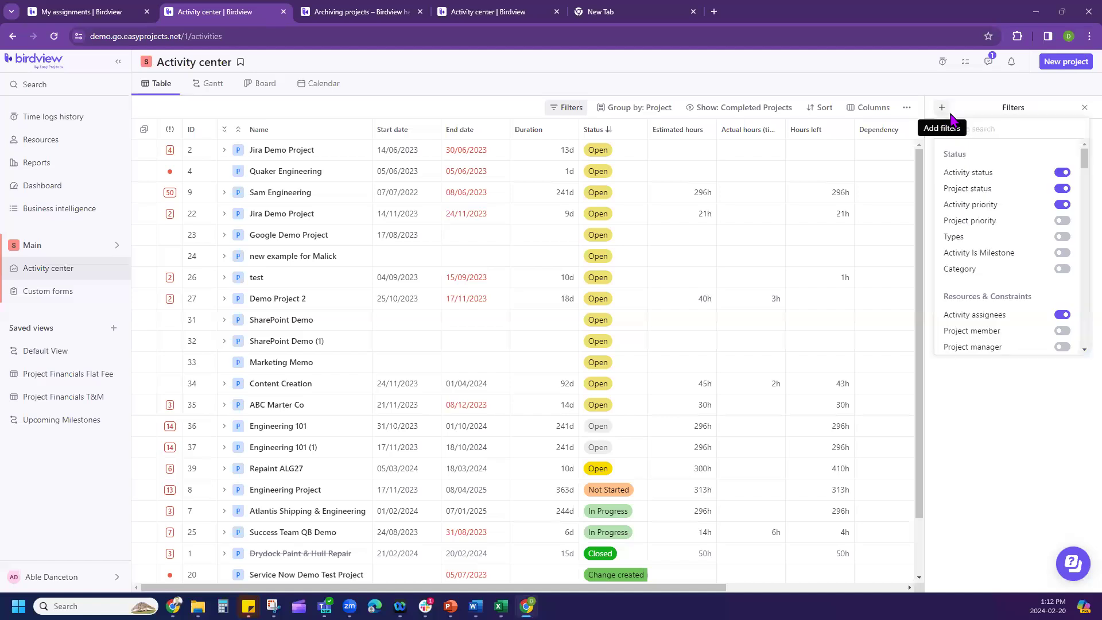
type("por")
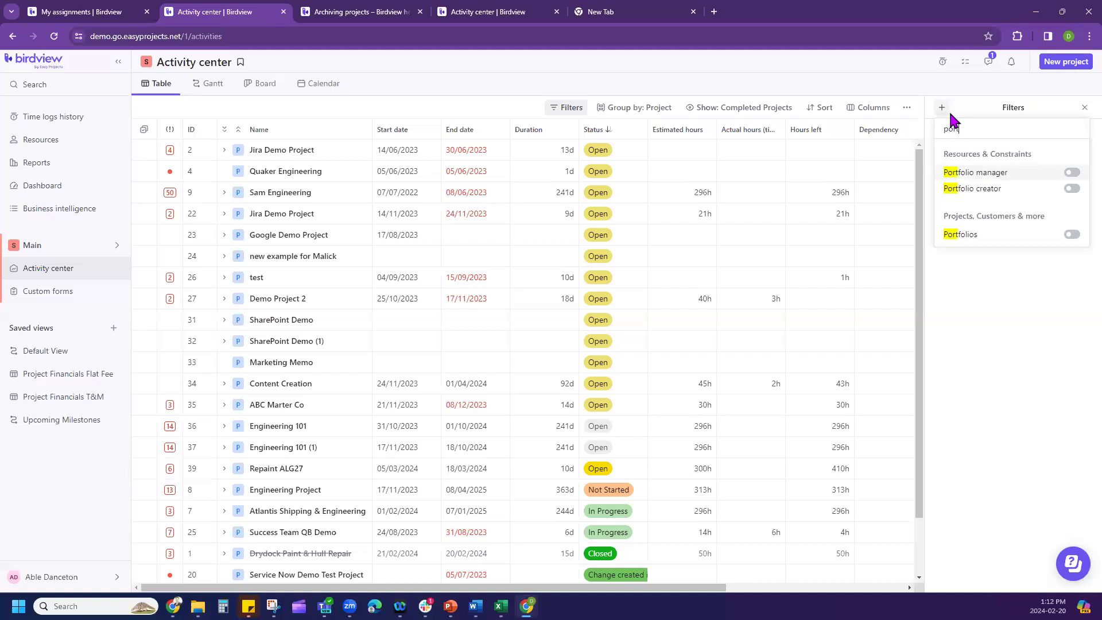
type("t")
left_click(1072, 234)
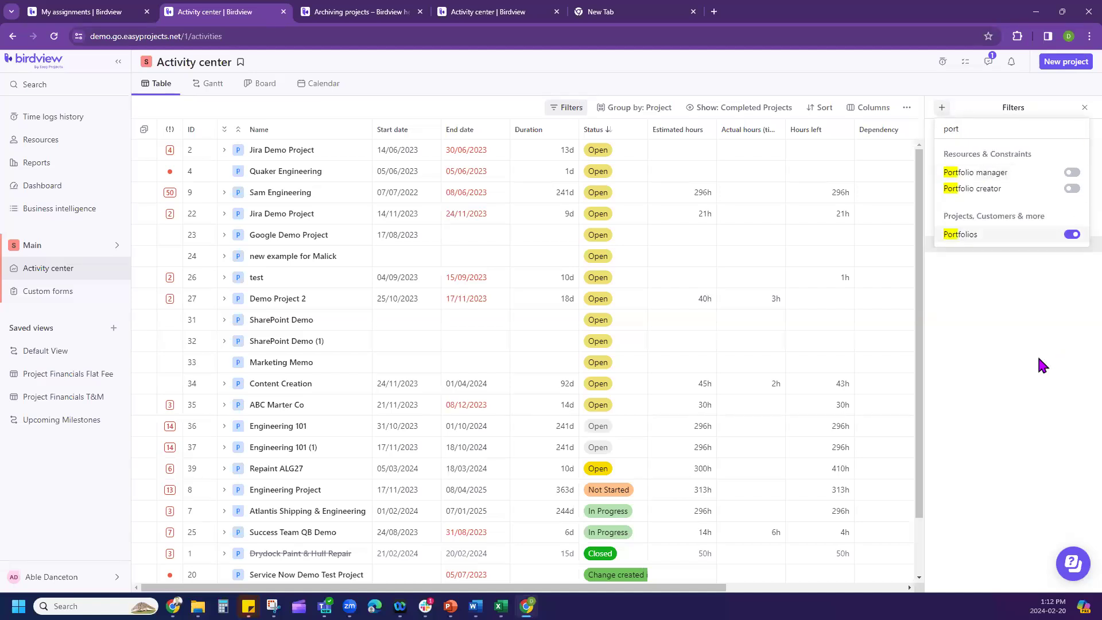
left_click(1044, 366)
left_click(966, 252)
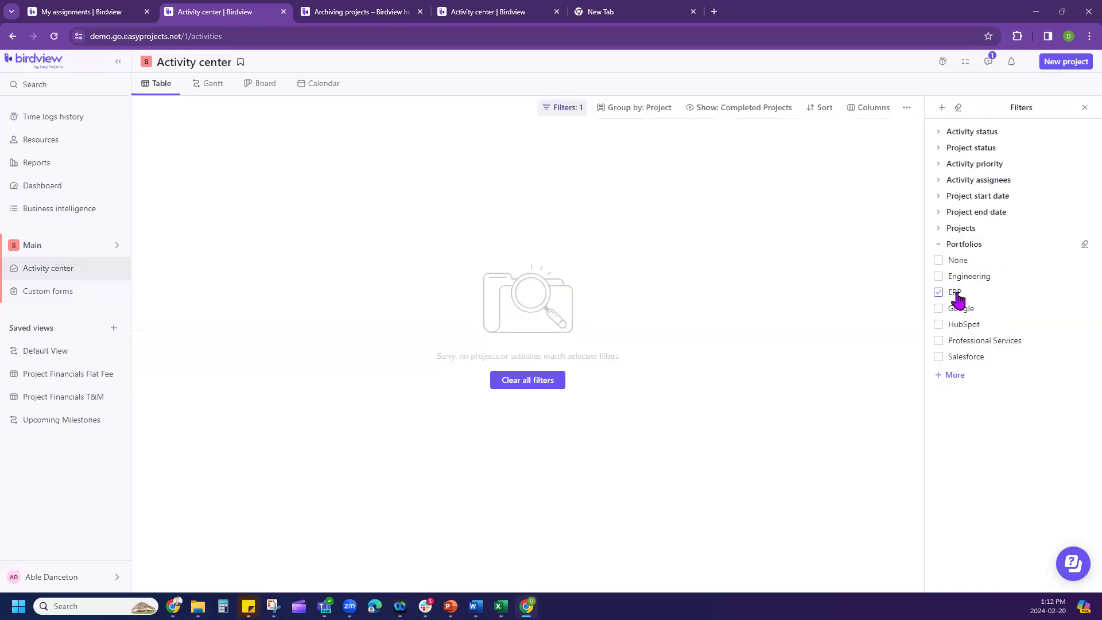
left_click(954, 294)
left_click(964, 280)
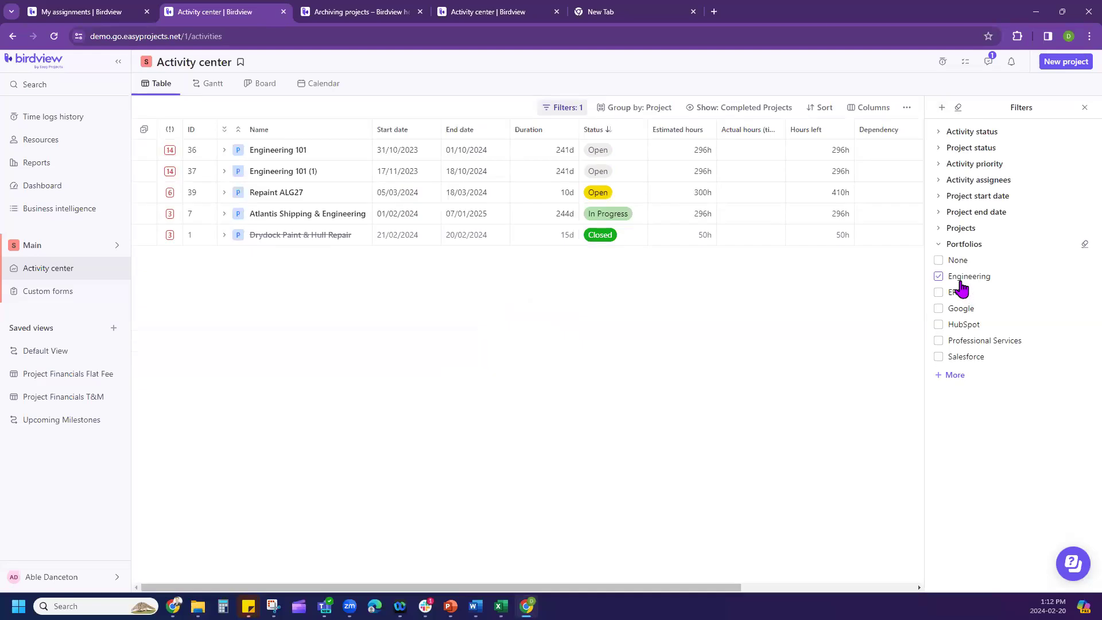
Step: Select all filtered projects except Repaint ALG27 and archive the remaining four
left_click(144, 131)
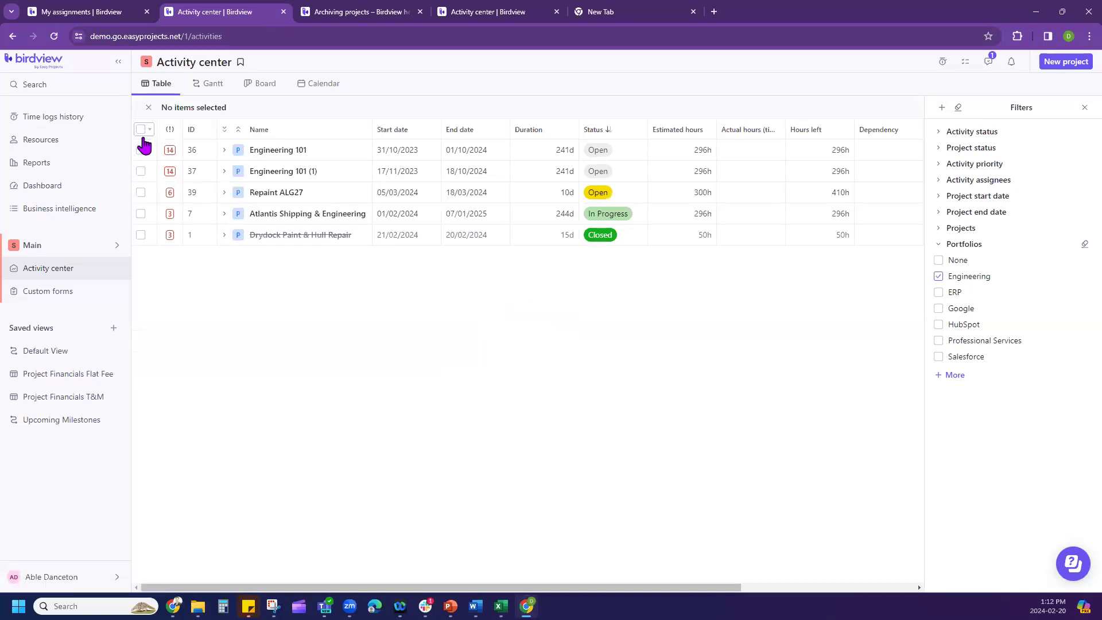
mouse_move(143, 133)
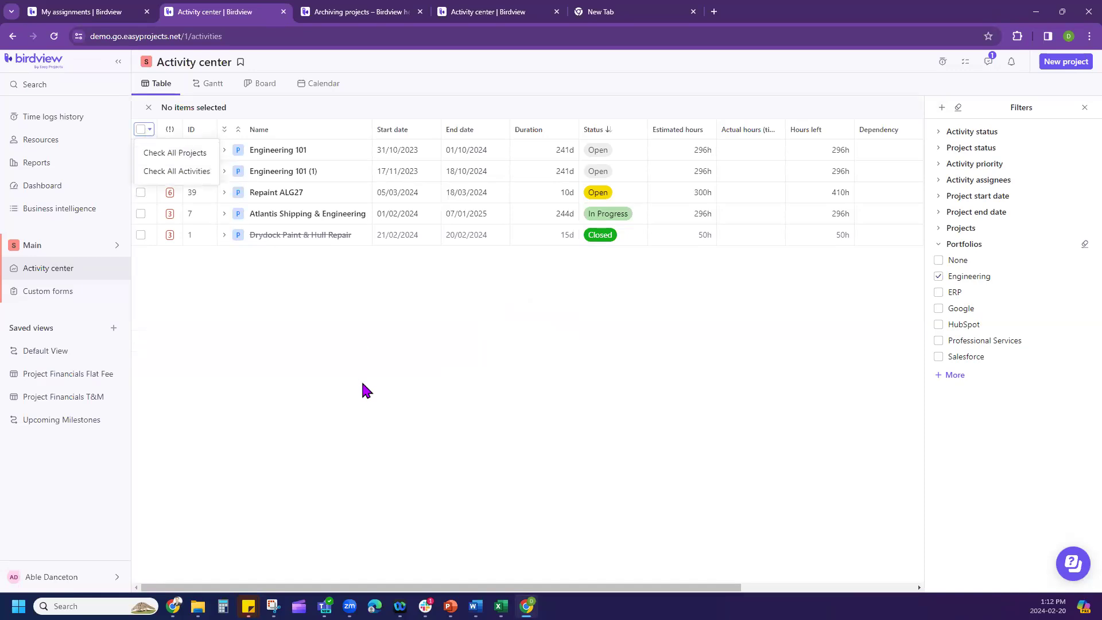
left_click(167, 153)
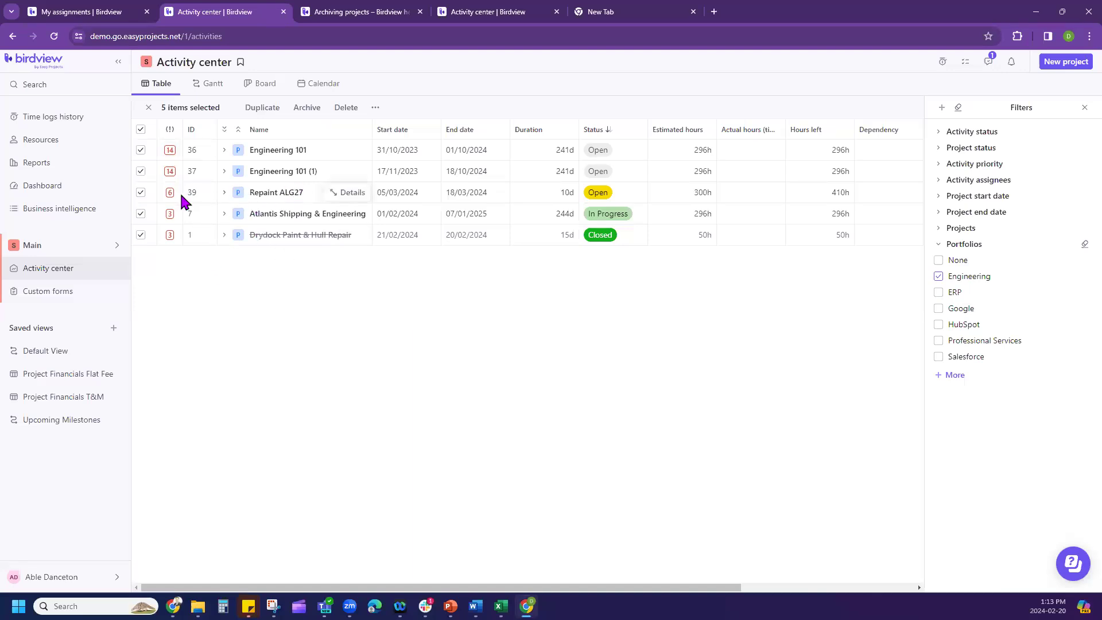
left_click(140, 193)
left_click(306, 109)
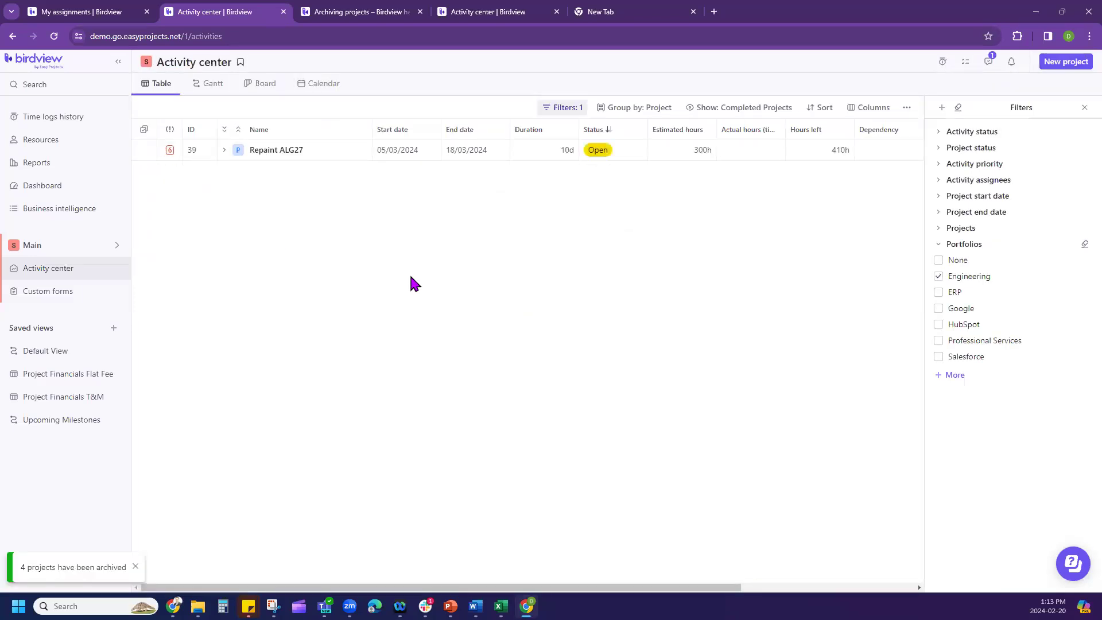
Step: Go to View Archived Projects and unarchive Engineering 101 (1)
left_click(907, 108)
left_click(956, 225)
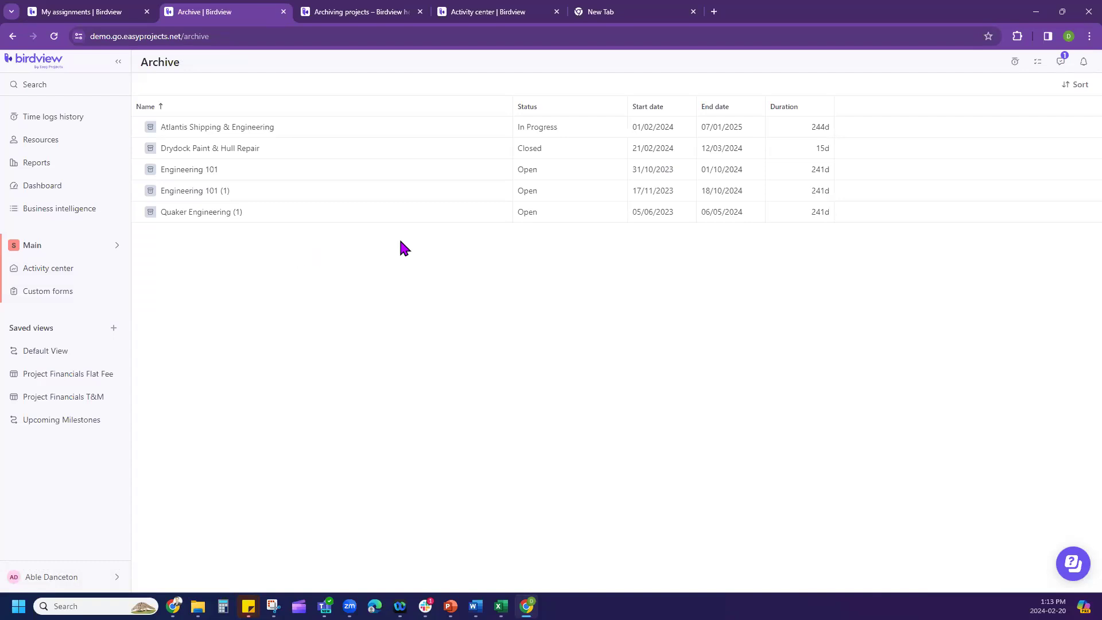
left_click(504, 191)
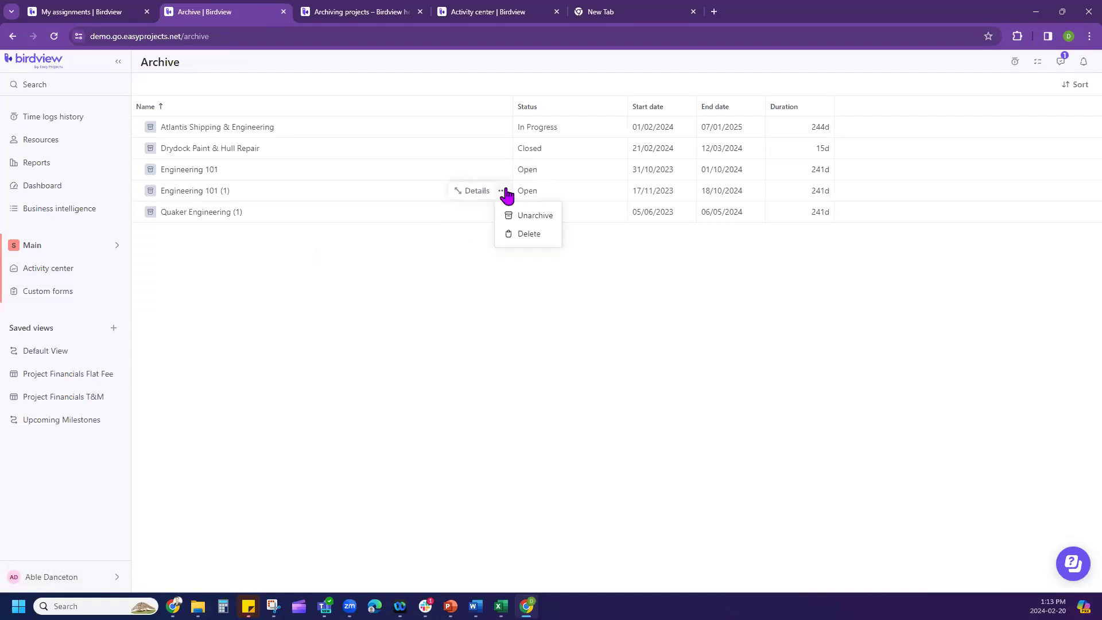
left_click(521, 217)
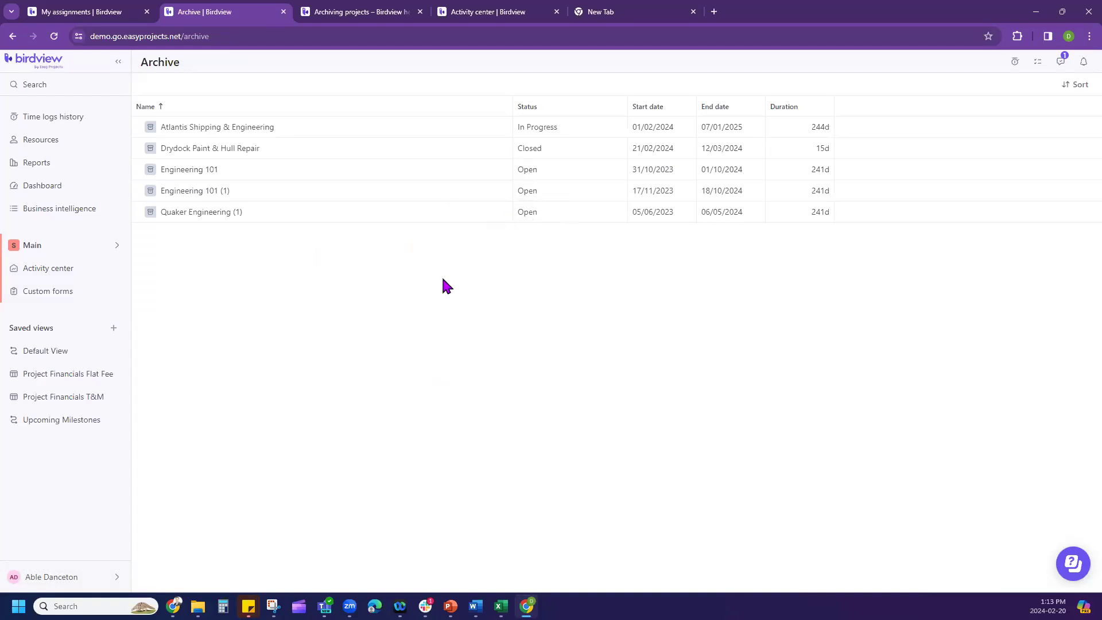
Step: Bring the workshop deck forward on slide 4 of 6, 'Project Archive'
mouse_move(451, 607)
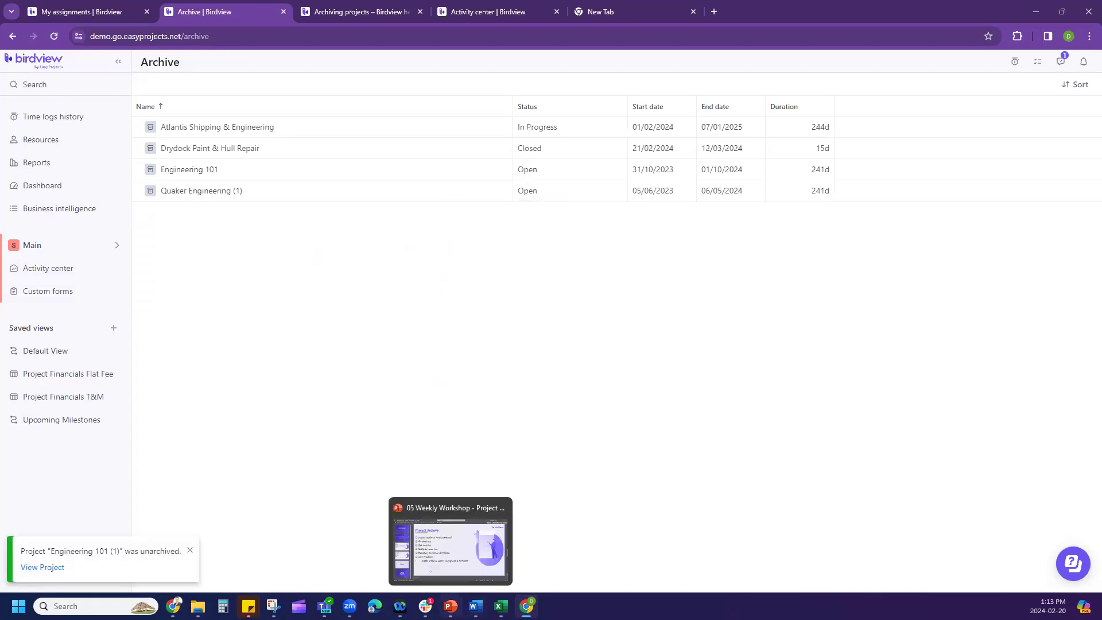
left_click(451, 541)
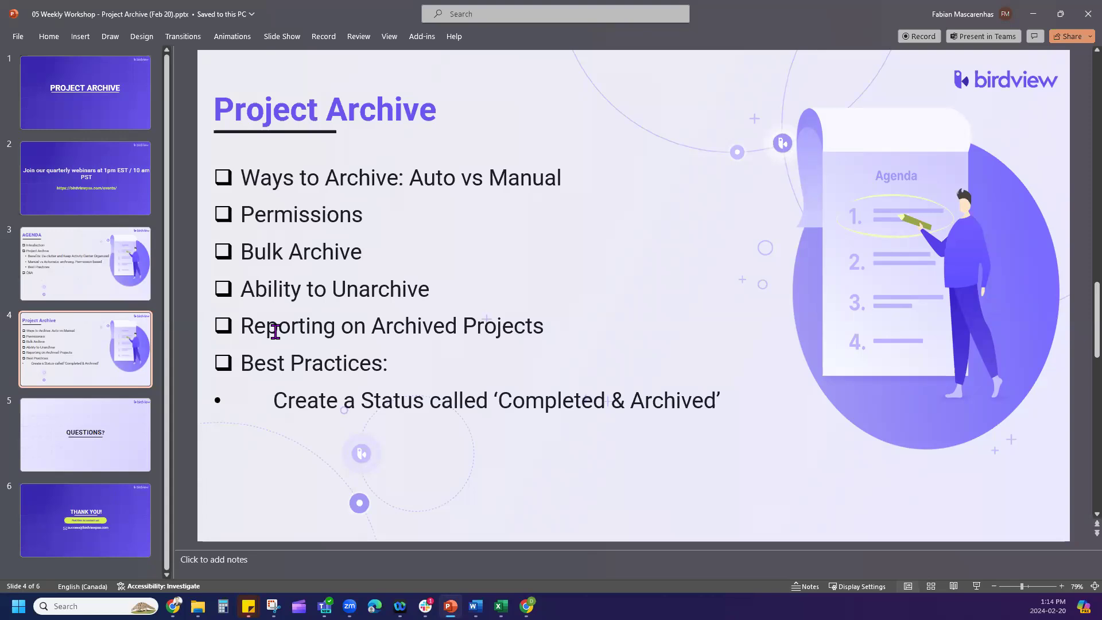
Step: Edit the Portfolio Report settings to tick Include archived Projects, grouped by Portfolio Name
left_click(1033, 18)
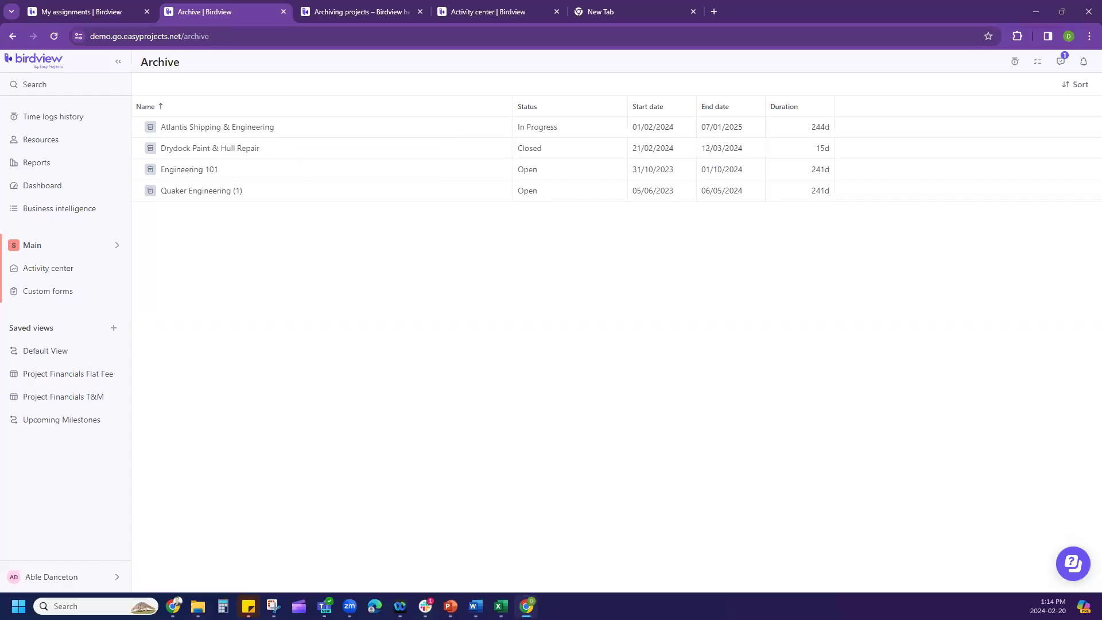
left_click(69, 168)
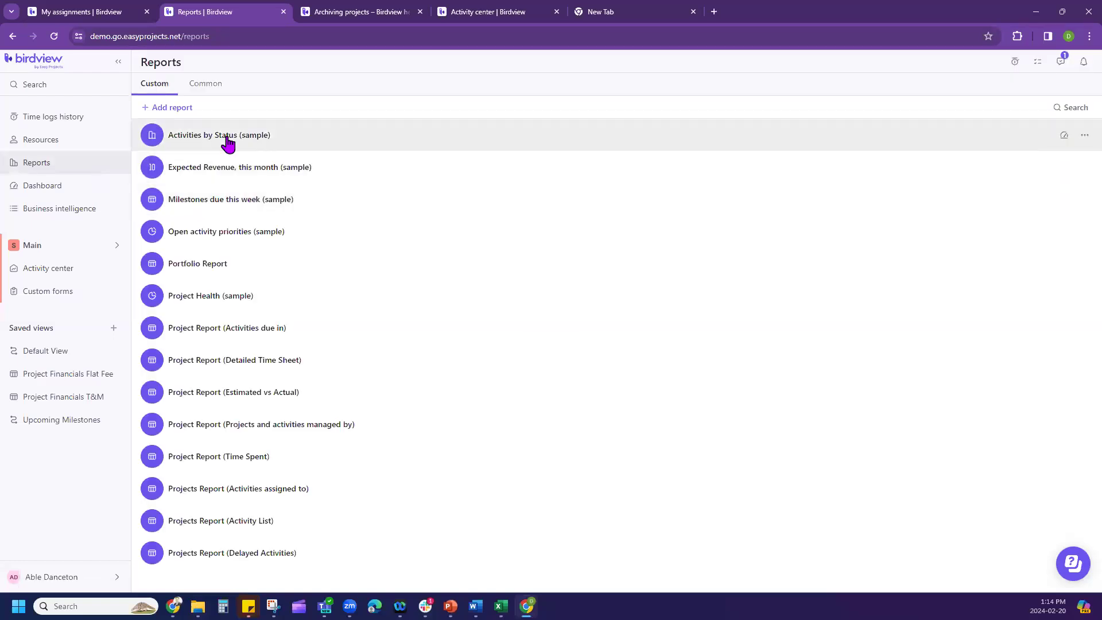
left_click(228, 143)
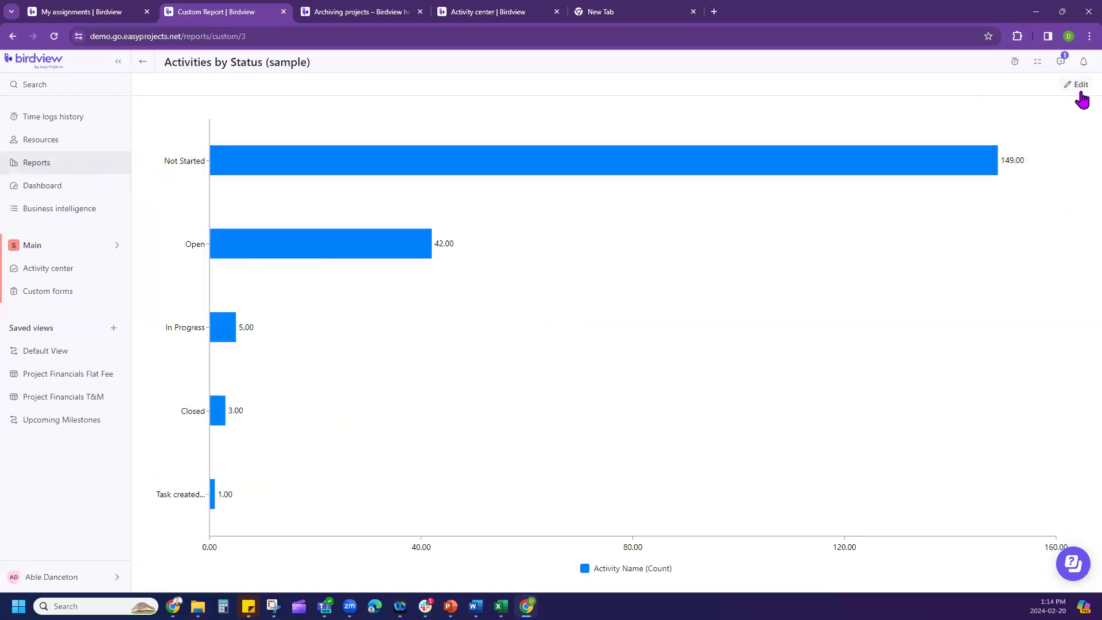
left_click(1078, 88)
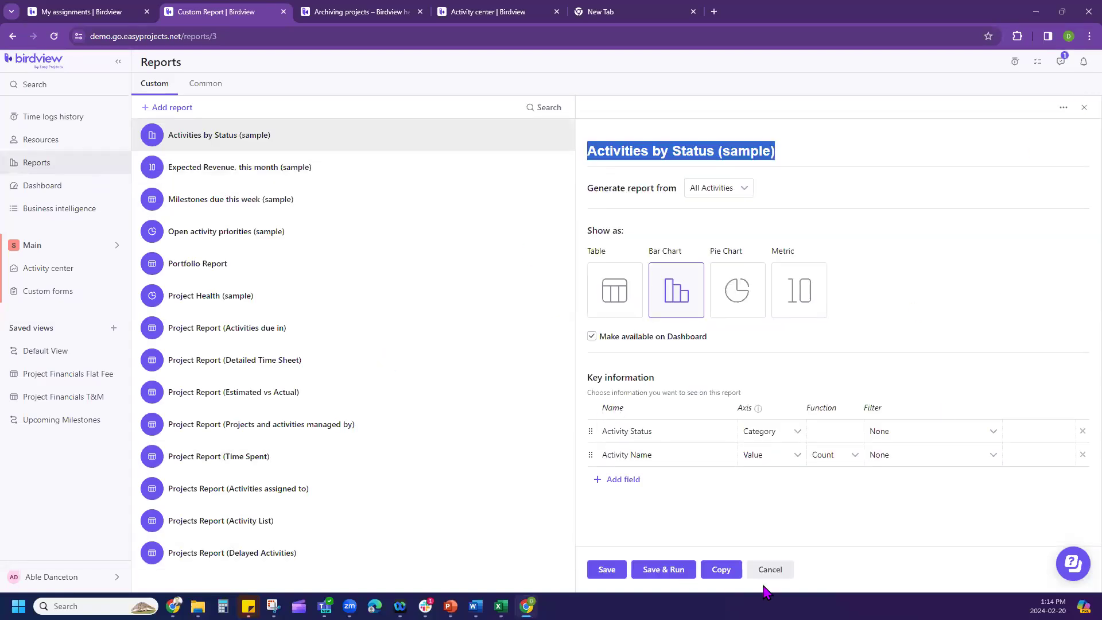
left_click(195, 270)
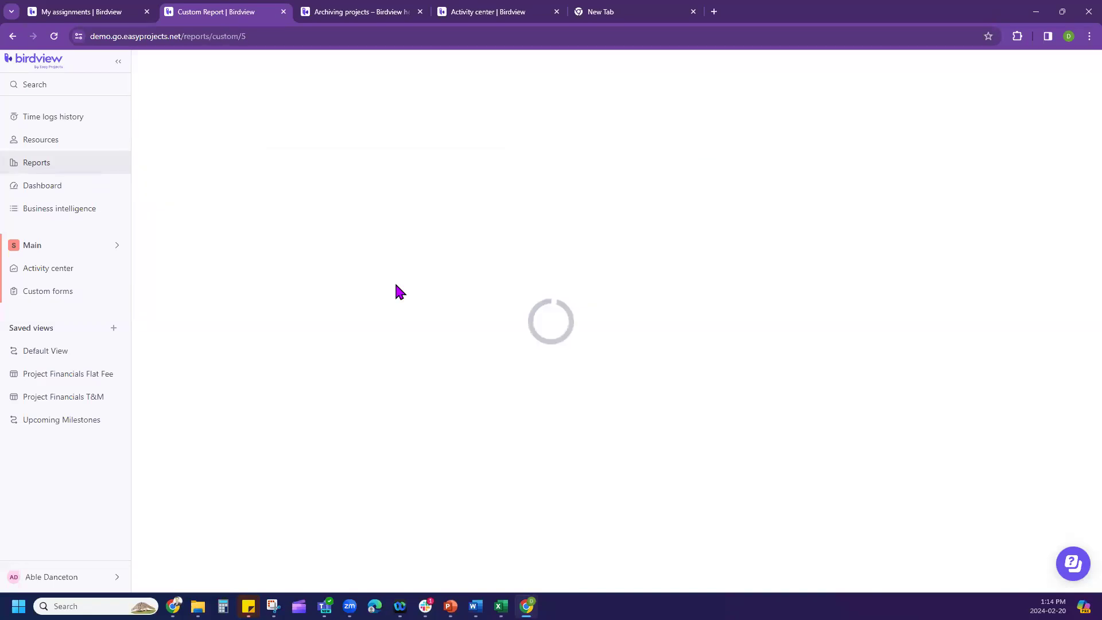
left_click(900, 85)
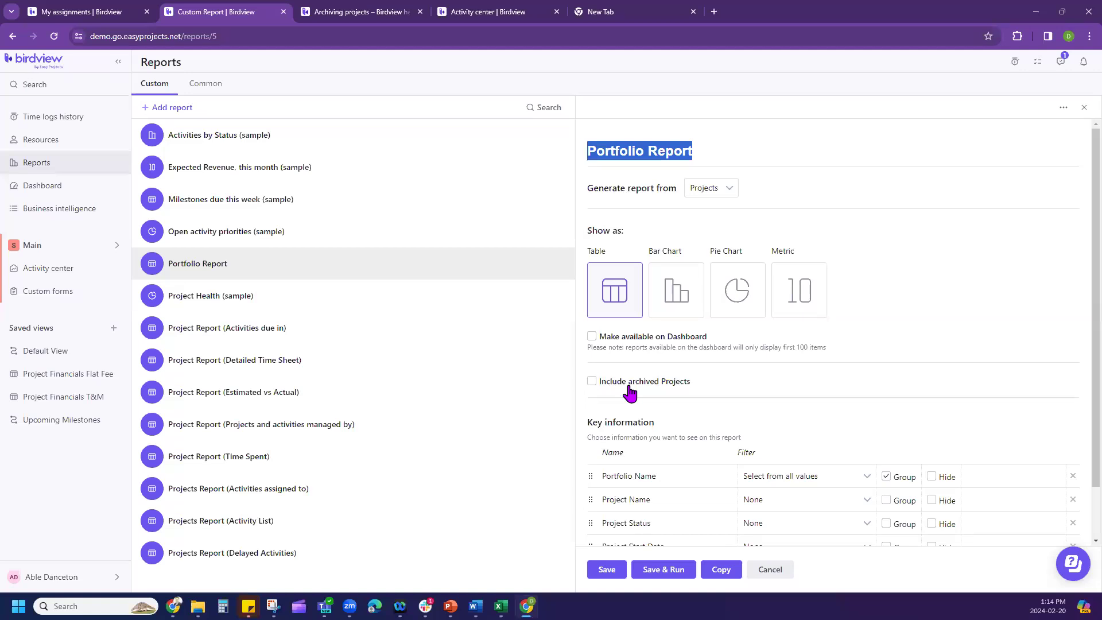
left_click(630, 383)
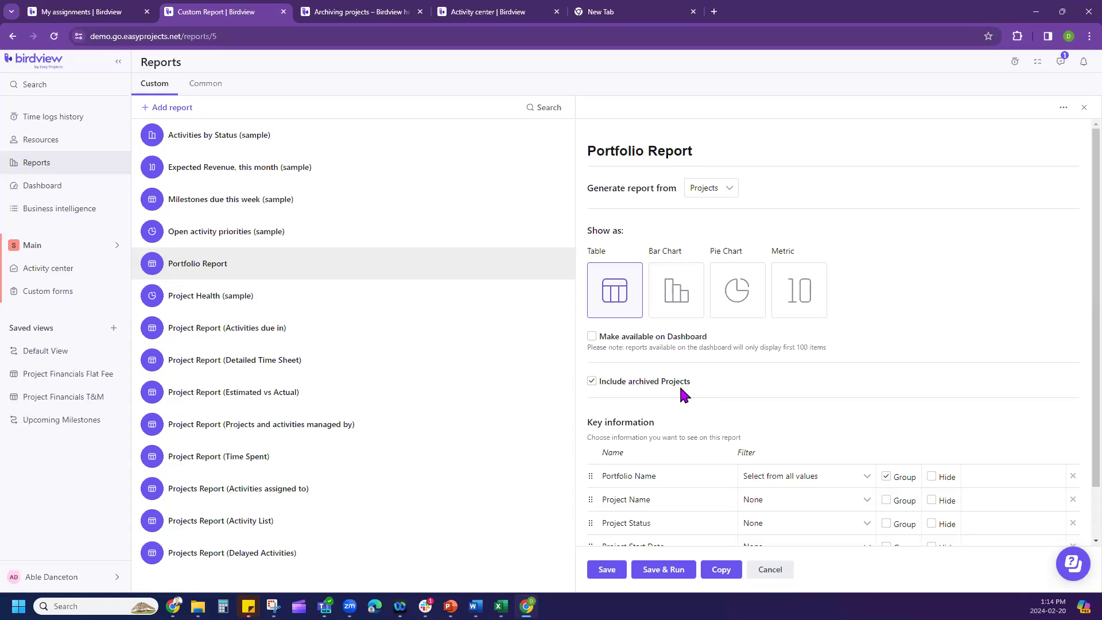
scroll(683, 402, "down", 1)
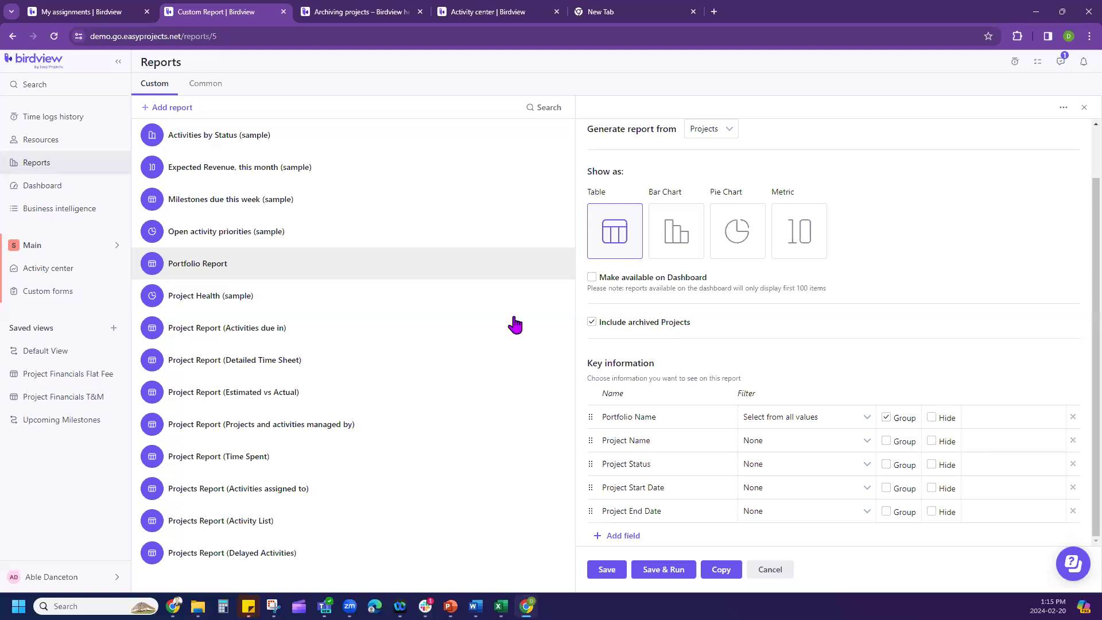
Step: Review the Overview Dashboard in Business intelligence, then return to the 'Project Archive' slide
left_click(63, 210)
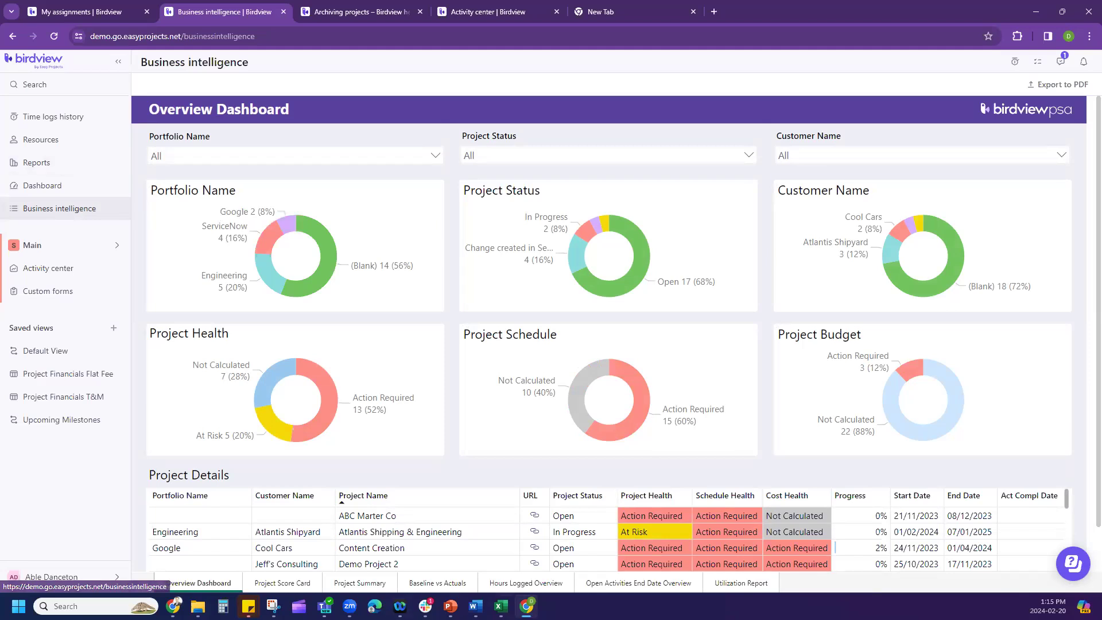
left_click(451, 606)
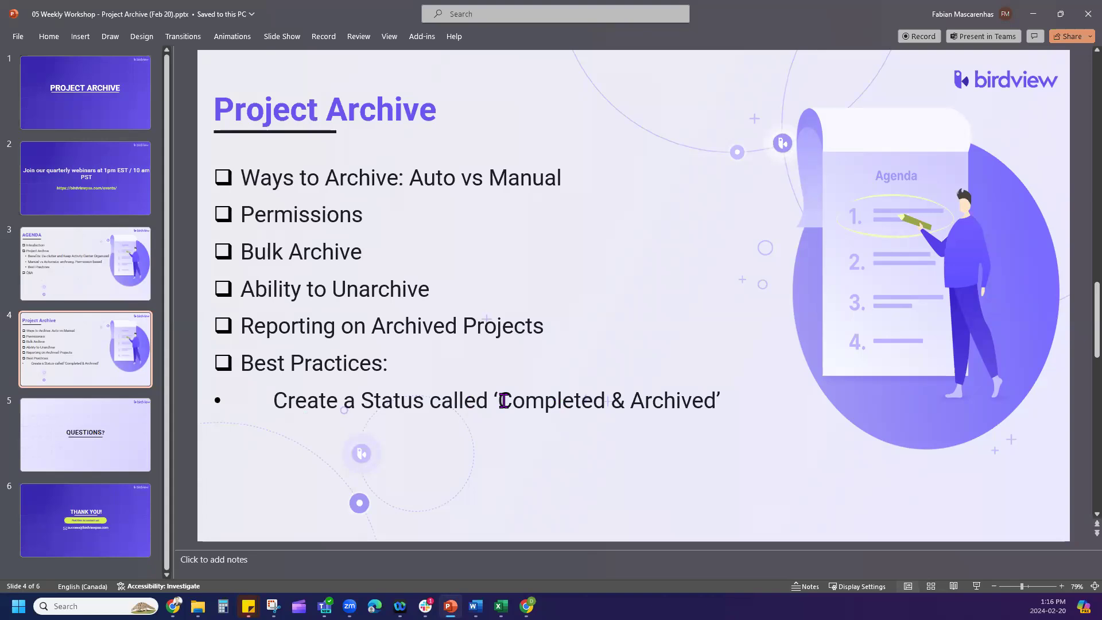
Step: Select the words 'Completed & Archived' in the final best-practice bullet of slide 4
left_click_drag(504, 401, 711, 404)
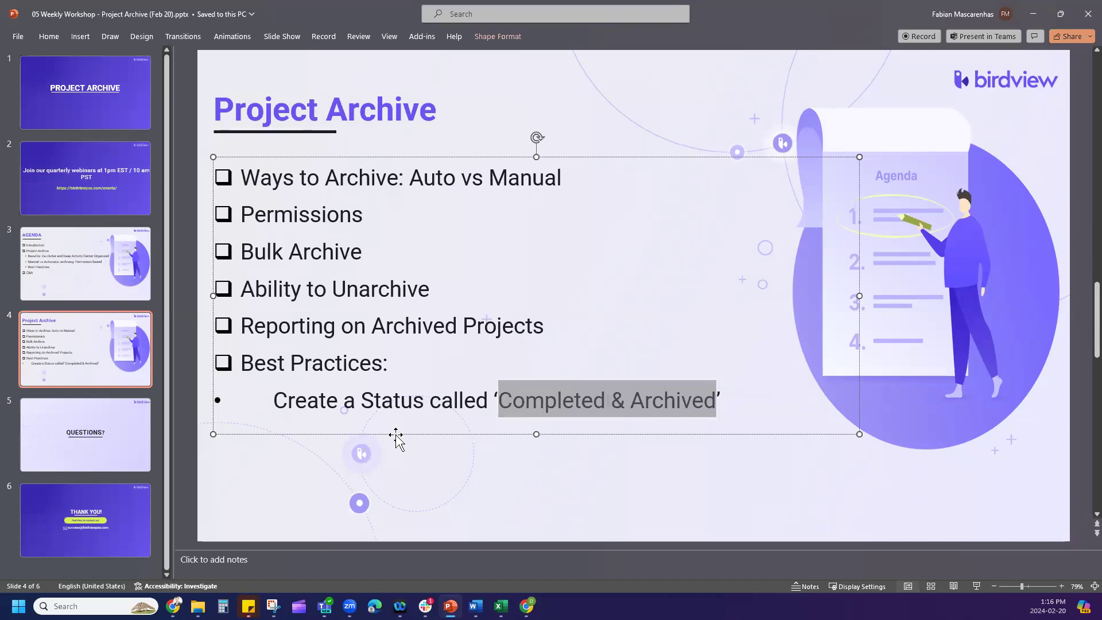
left_click(57, 370)
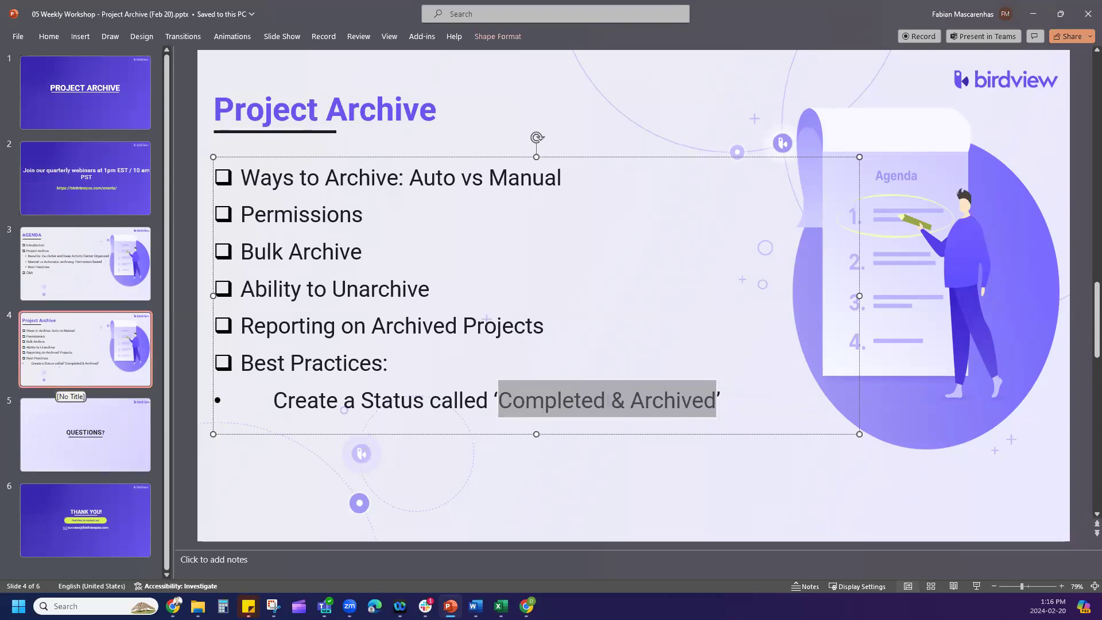